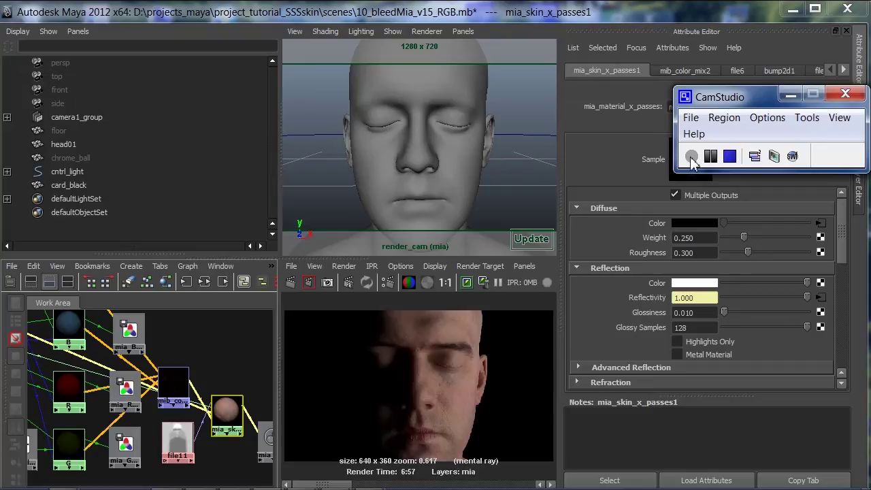
# Start the recording, deselect all, and maximise the Hypershade framed on the whole skin network
pyautogui.click(691, 157)
pyautogui.click(230, 359)
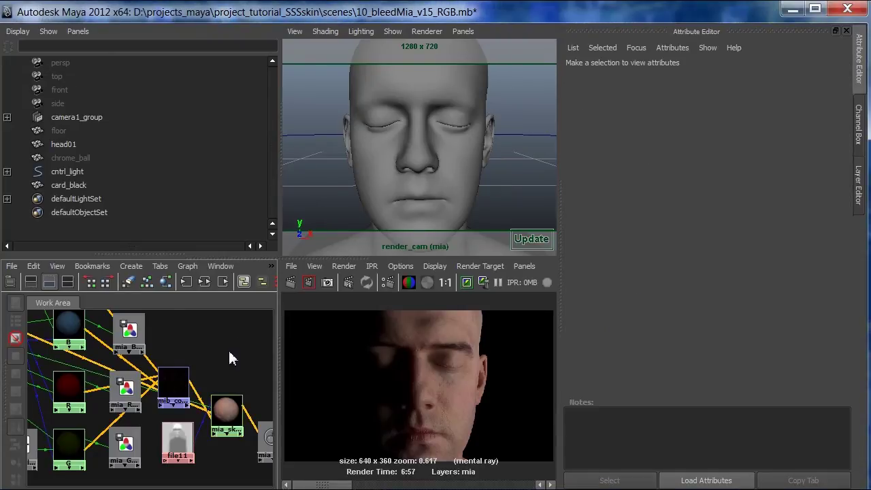
pyautogui.press('space')
pyautogui.keyDown('alt'); pyautogui.moveTo(163, 317); pyautogui.dragTo(408, 428, button='middle'); pyautogui.keyUp('alt')
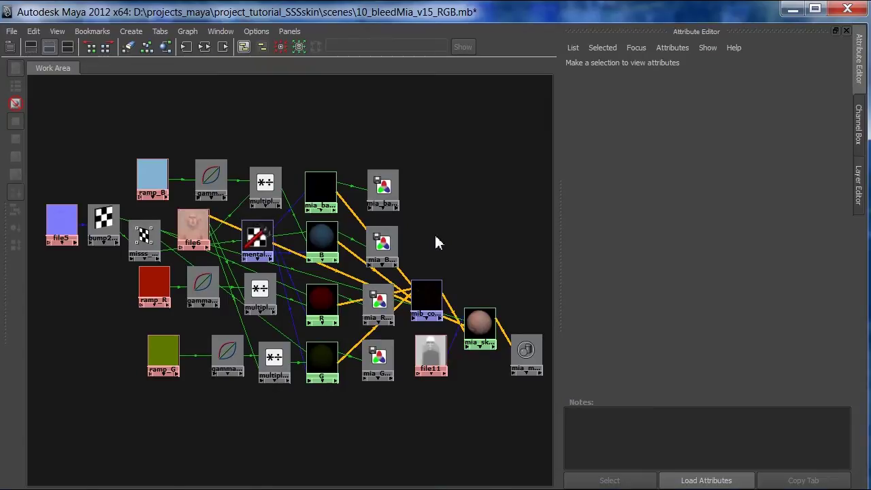
# Check the stored face render in the Render View, then maximise the Hypershade again
pyautogui.press('space')
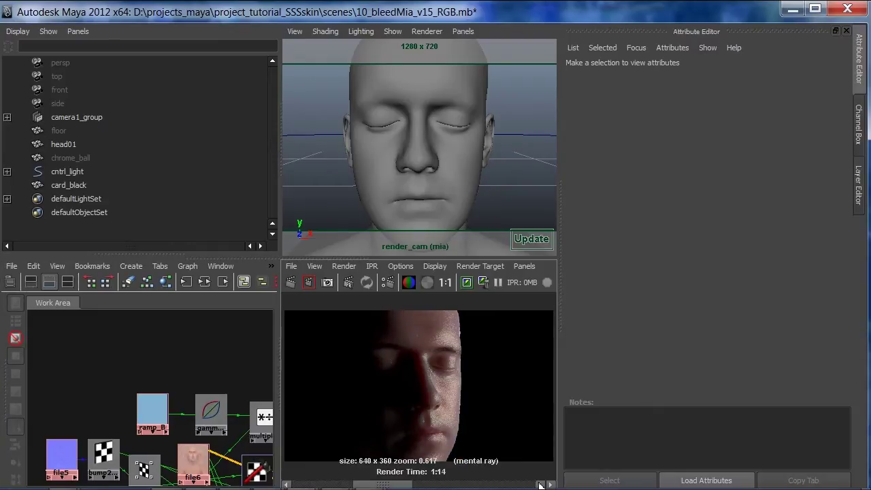
pyautogui.click(540, 484)
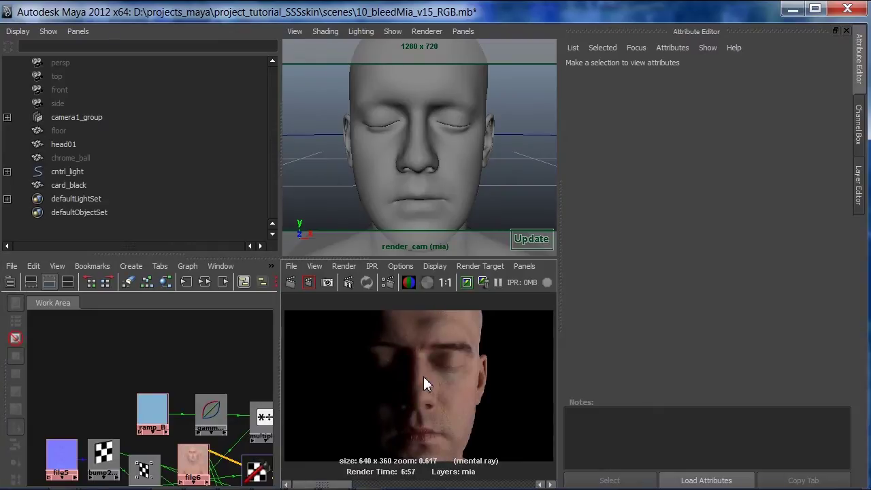
pyautogui.press('space')
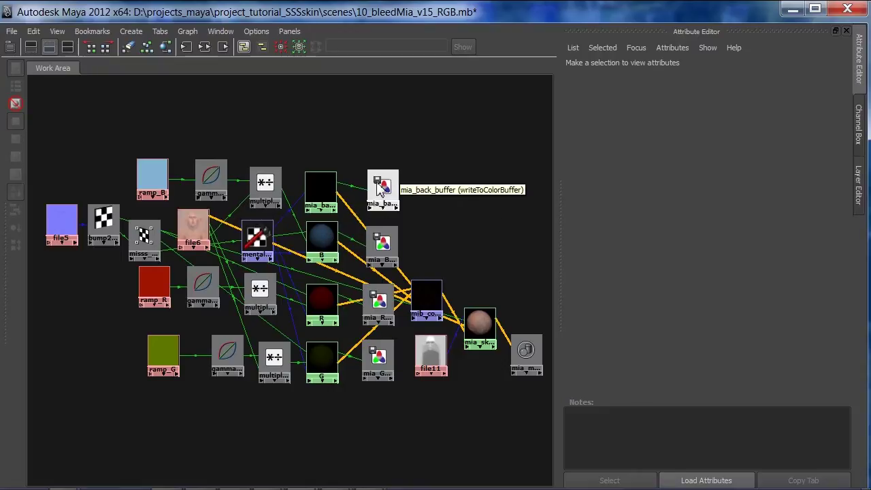
# Nudge mia_back_buffer, mia_B_buffer, mia_back and mib_color_mix2 into tidier positions
pyautogui.moveTo(379, 186)
pyautogui.mouseDown()
pyautogui.moveTo(391, 184)
pyautogui.moveTo(385, 179)
pyautogui.mouseUp()
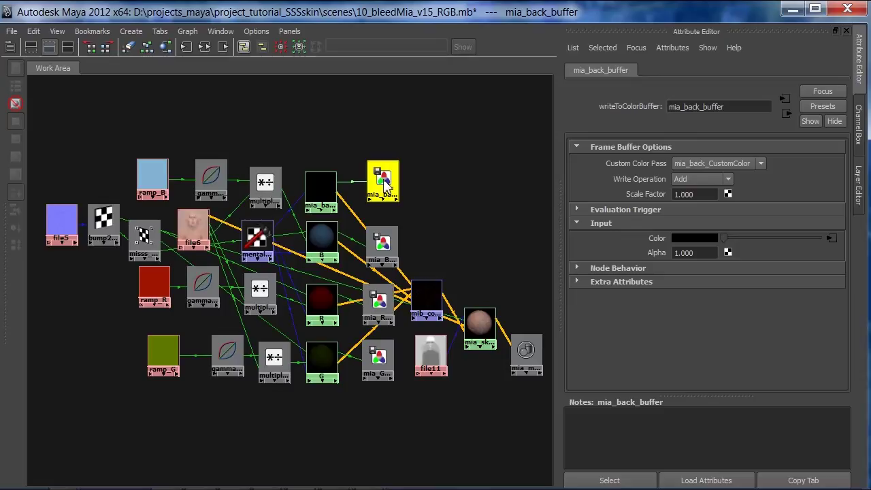
pyautogui.moveTo(382, 246); pyautogui.dragTo(385, 235)
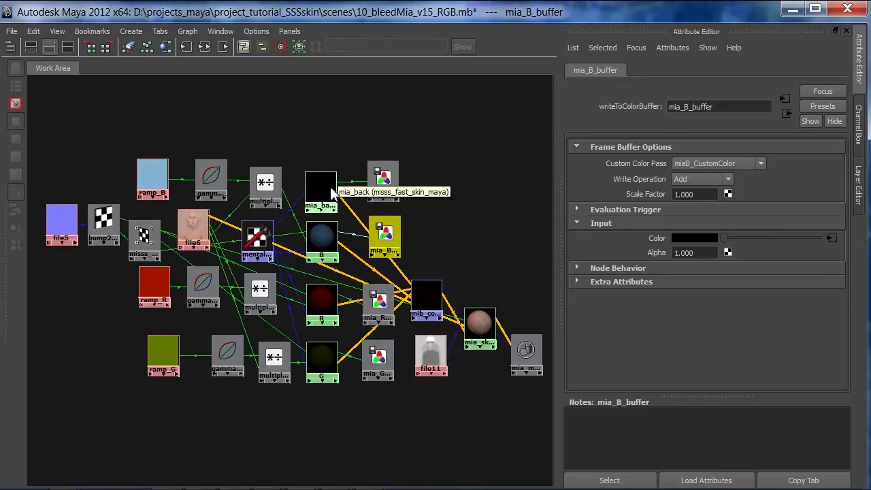
pyautogui.moveTo(329, 193); pyautogui.dragTo(331, 185)
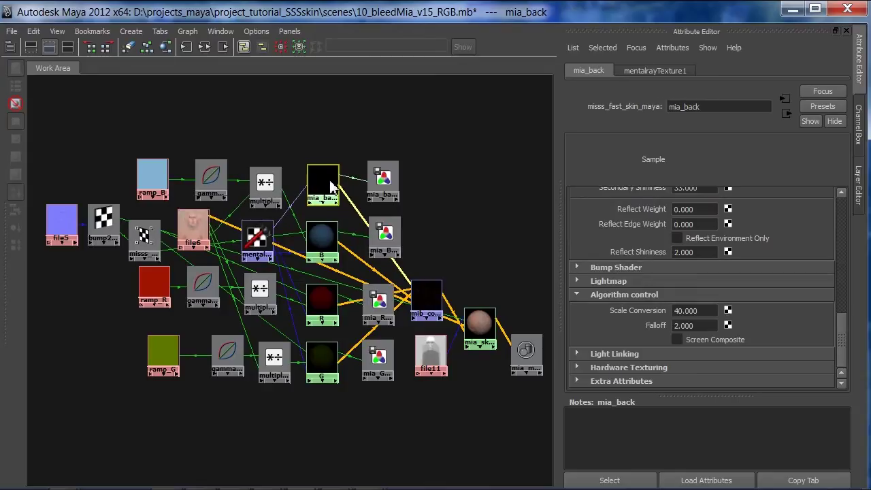
pyautogui.moveTo(434, 320); pyautogui.dragTo(444, 311)
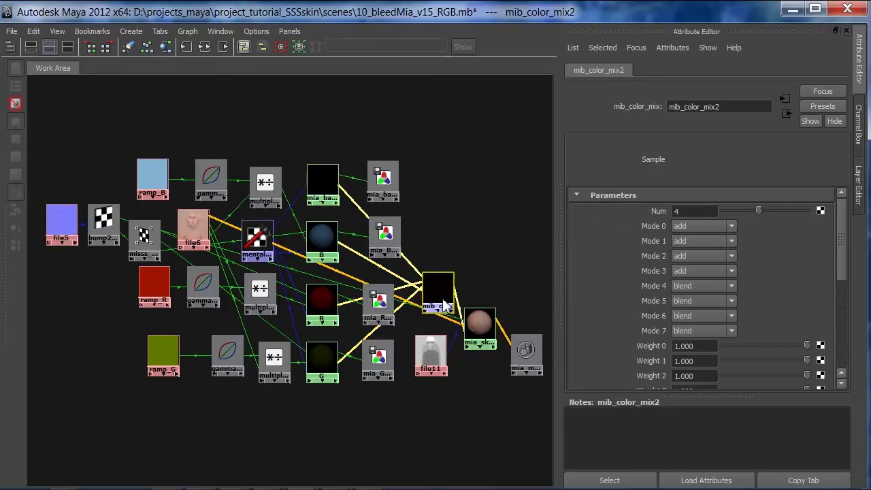
# Inspect mib_color_mix2 and mentalrayTexture1, then show multiplyDivide1's Multiply settings (Input 2 0.230, 0.453, 0.643)
pyautogui.click(681, 213)
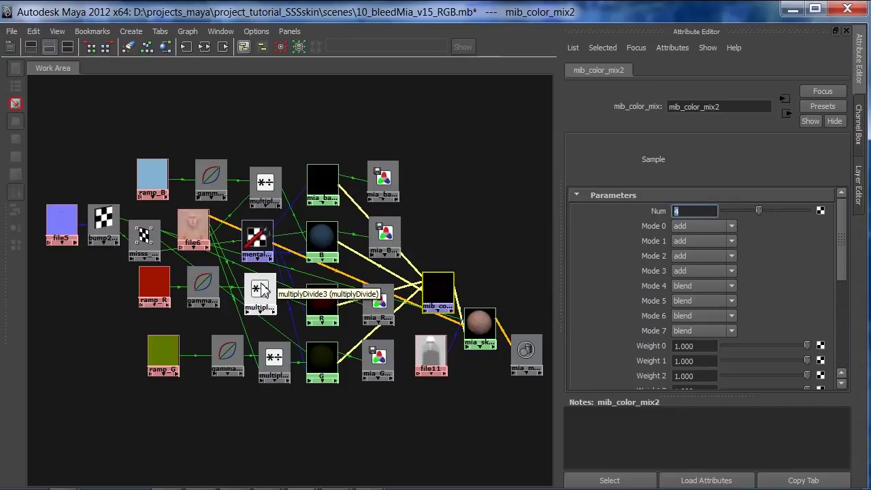
pyautogui.click(264, 238)
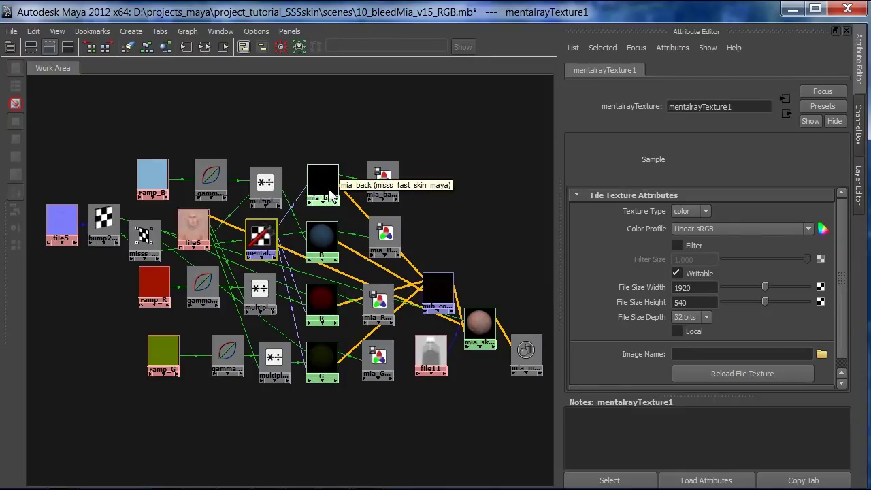
pyautogui.click(439, 292)
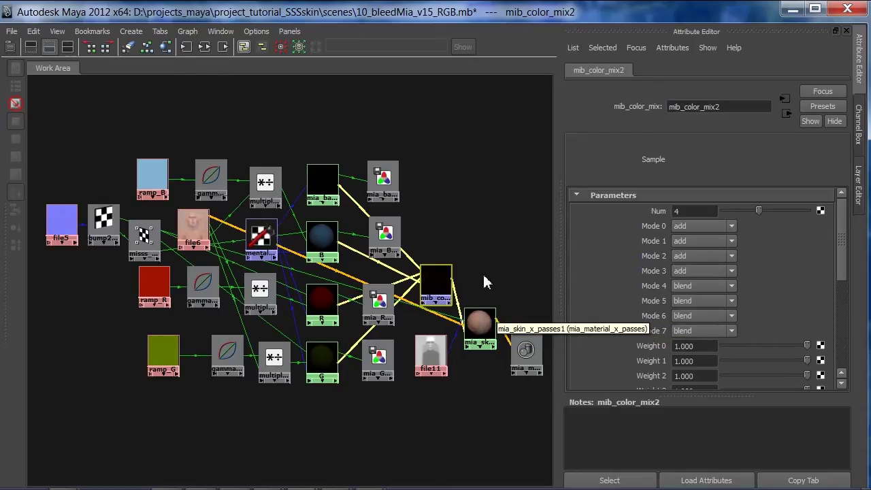
pyautogui.click(264, 185)
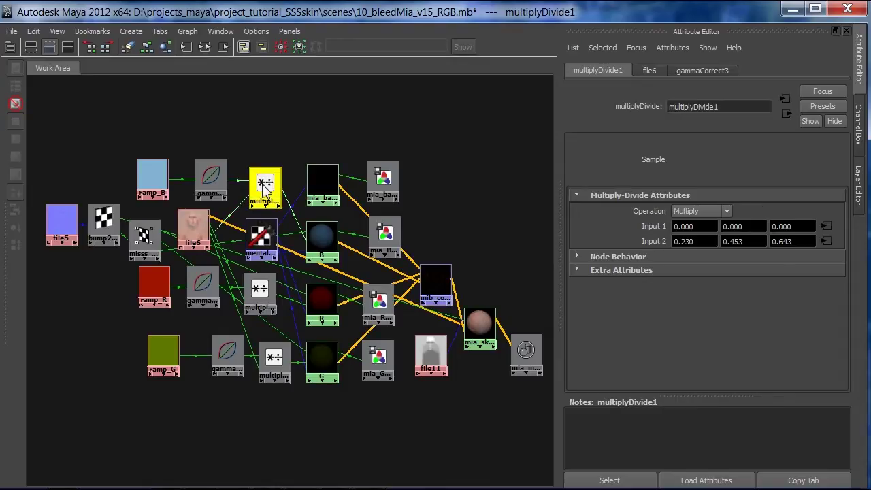
# Shift multiplyDivide1 and ramp_R slightly left and inspect gammaCorrect1, ramp_R and file6
pyautogui.moveTo(264, 185); pyautogui.dragTo(260, 186)
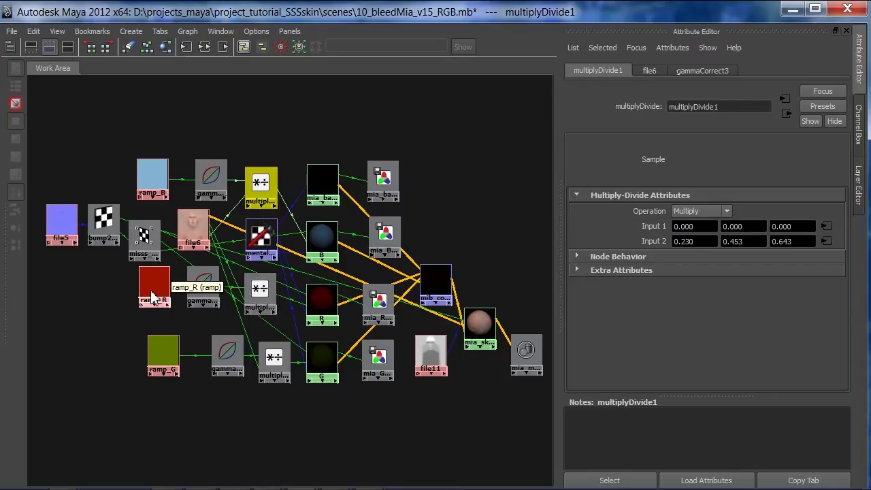
pyautogui.moveTo(152, 297); pyautogui.dragTo(147, 298)
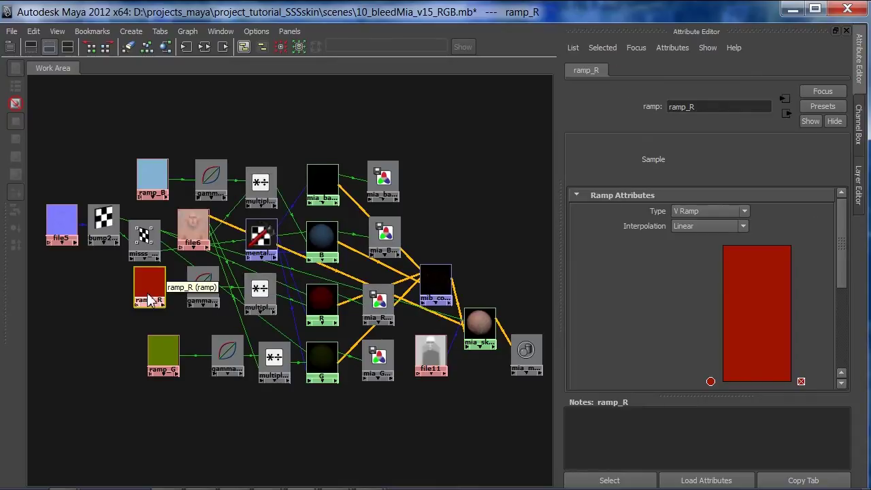
pyautogui.click(204, 286)
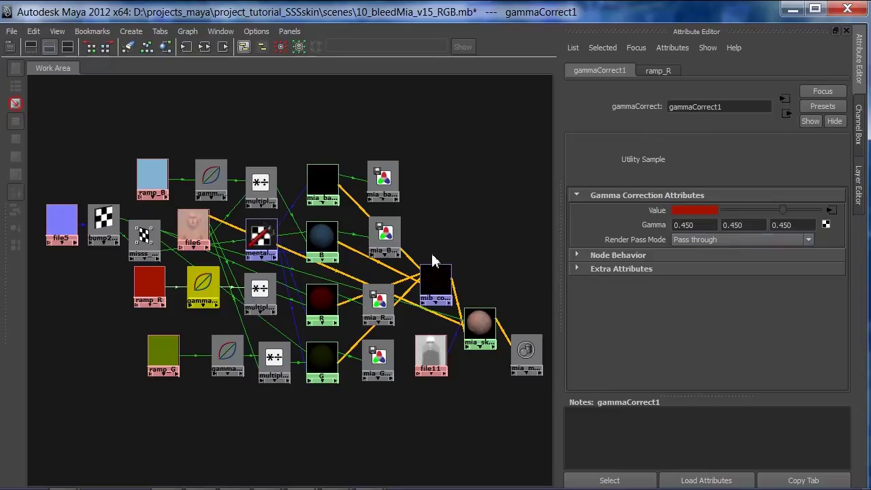
pyautogui.click(148, 288)
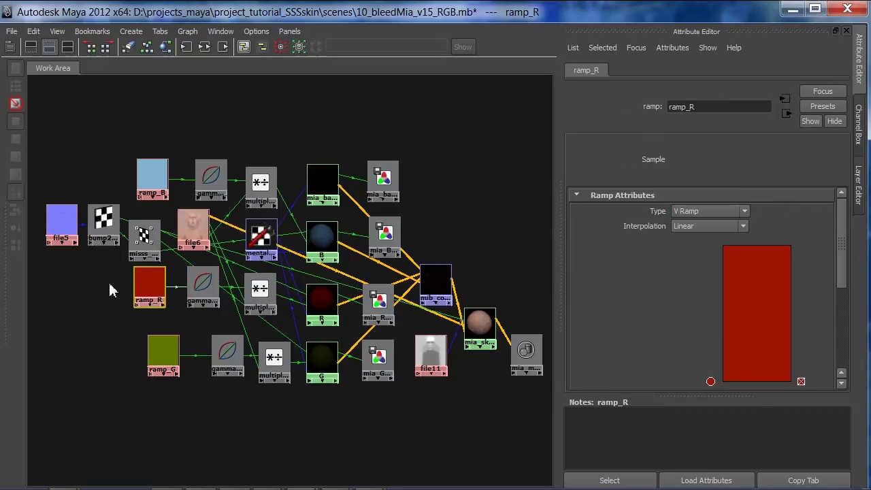
pyautogui.click(191, 231)
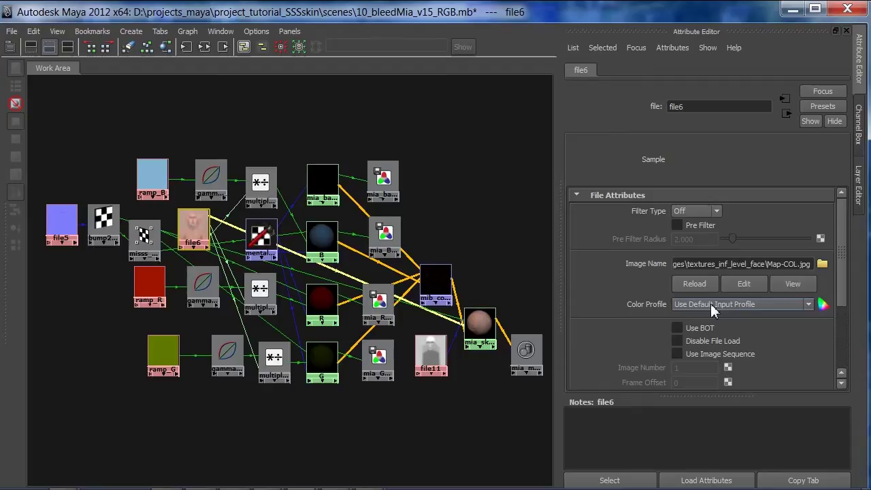
pyautogui.click(152, 291)
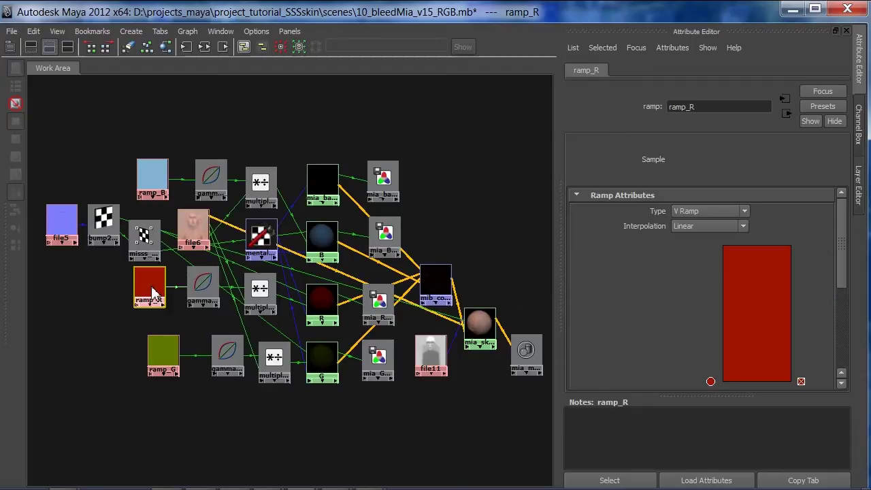
# Keep gammaCorrect1's Render Pass Mode at Pass through, then inspect the R shader and gammaCorrect3
pyautogui.click(199, 291)
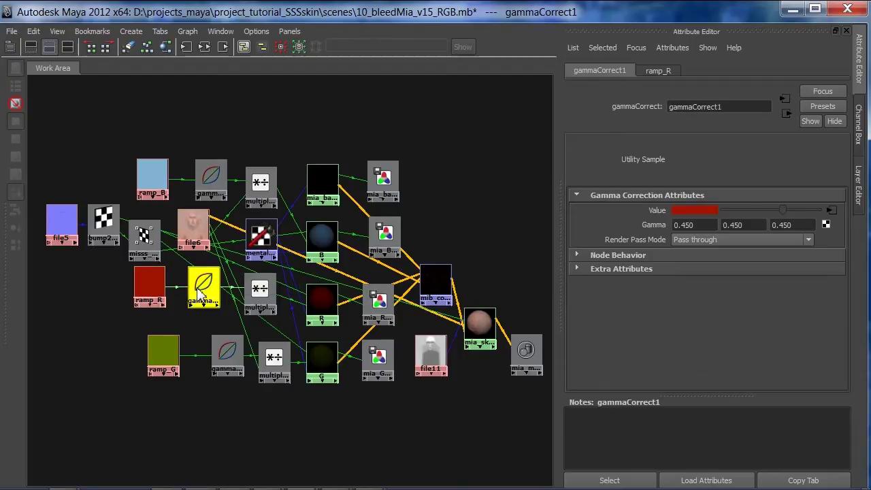
pyautogui.click(709, 240)
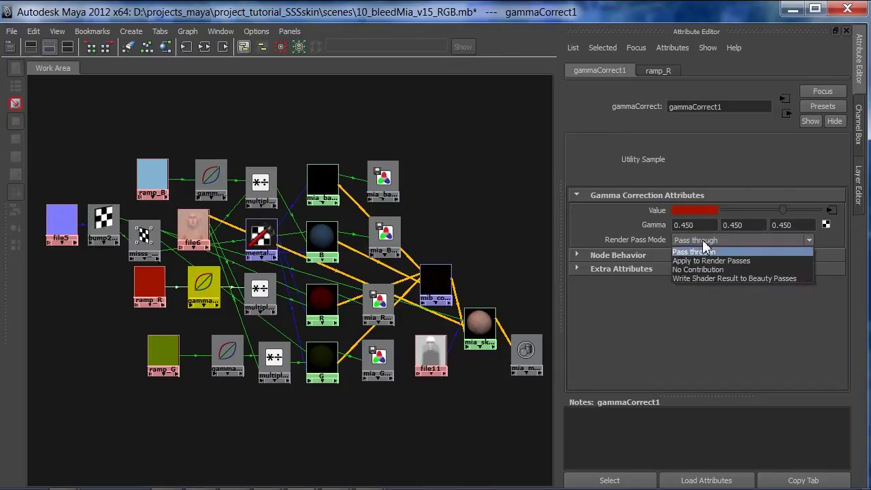
pyautogui.click(699, 252)
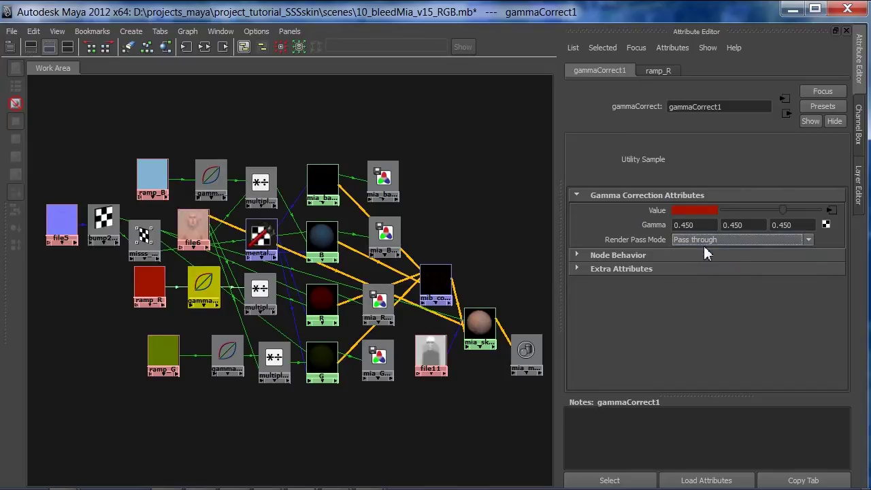
pyautogui.click(325, 306)
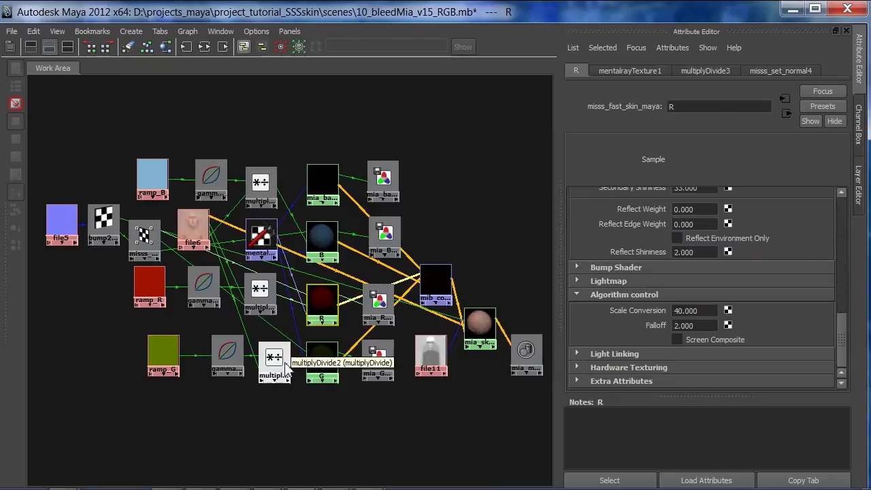
pyautogui.click(212, 292)
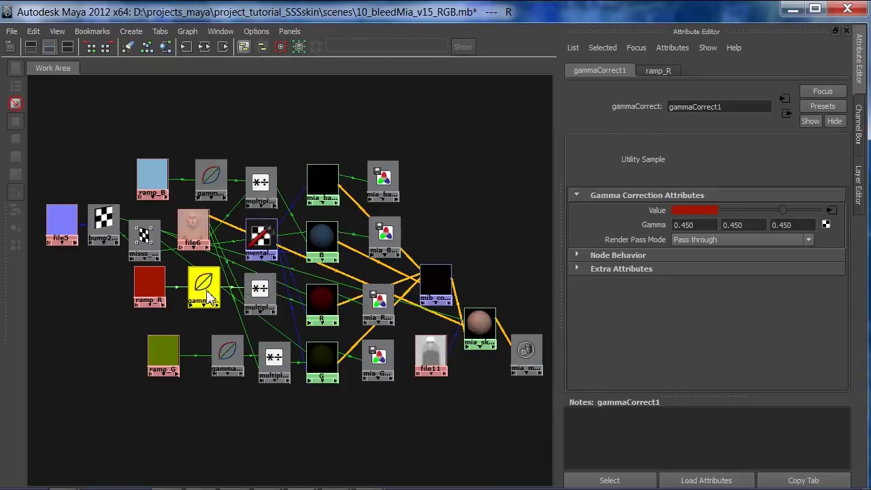
pyautogui.click(210, 179)
# Nudge file6 left and preview its face colour texture in an image viewer, then close it
pyautogui.click(195, 231)
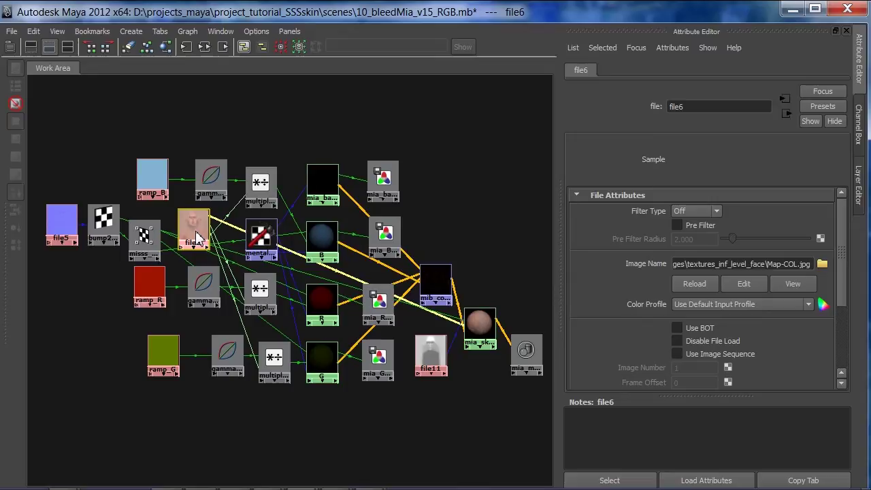
pyautogui.moveTo(199, 235); pyautogui.dragTo(196, 236)
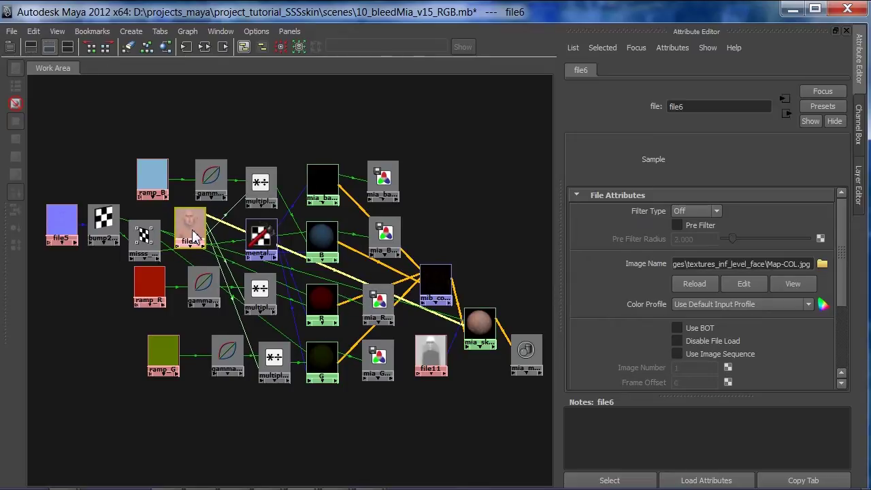
pyautogui.click(795, 284)
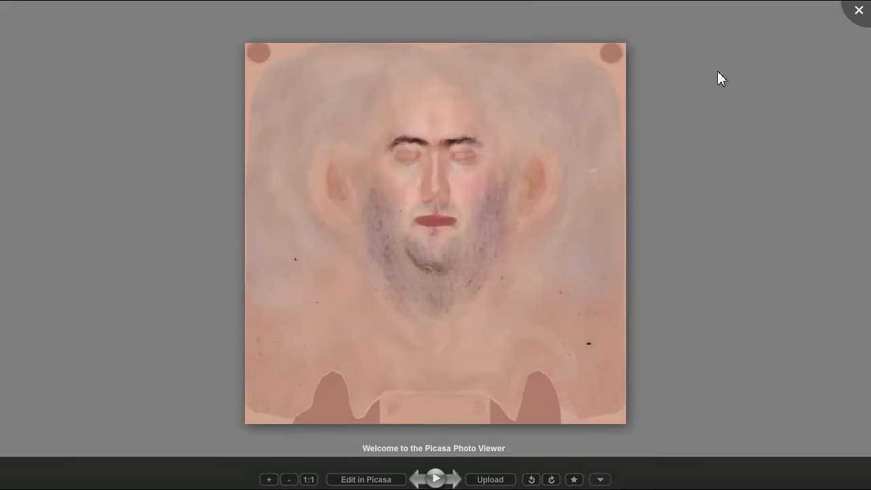
pyautogui.click(859, 14)
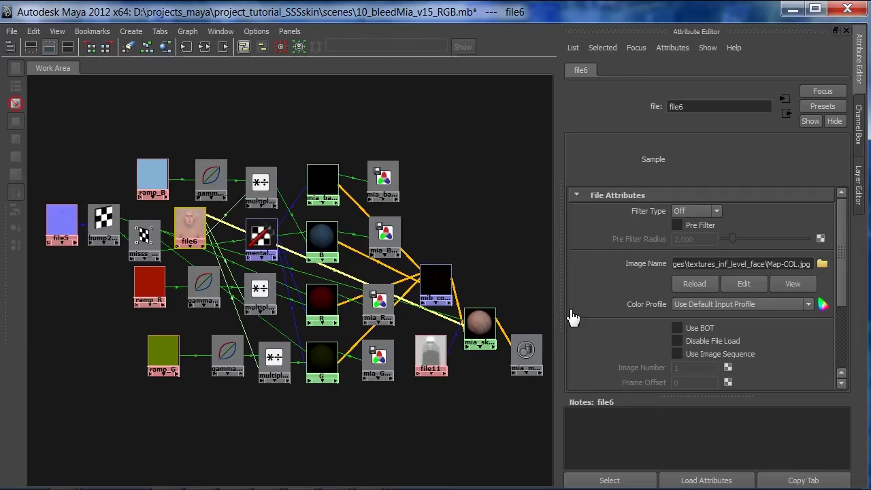
# Show mia_skin_x_passes1's attributes and restore the multi-pane layout with the face render
pyautogui.keyDown('alt'); pyautogui.moveTo(517, 257); pyautogui.dragTo(482, 249, button='middle'); pyautogui.keyUp('alt')
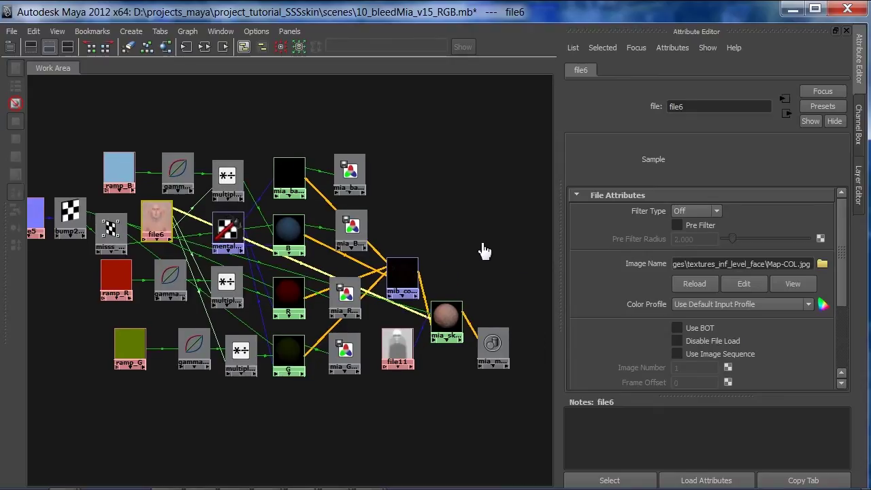
pyautogui.click(453, 319)
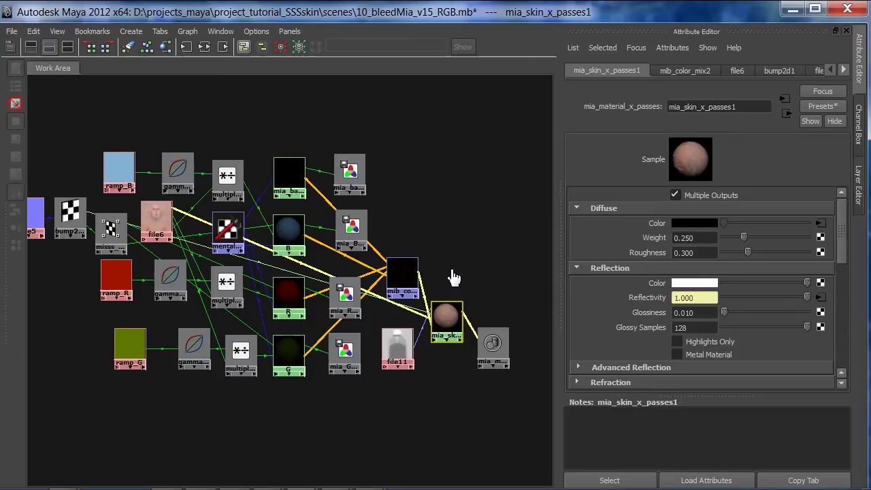
pyautogui.press('space')
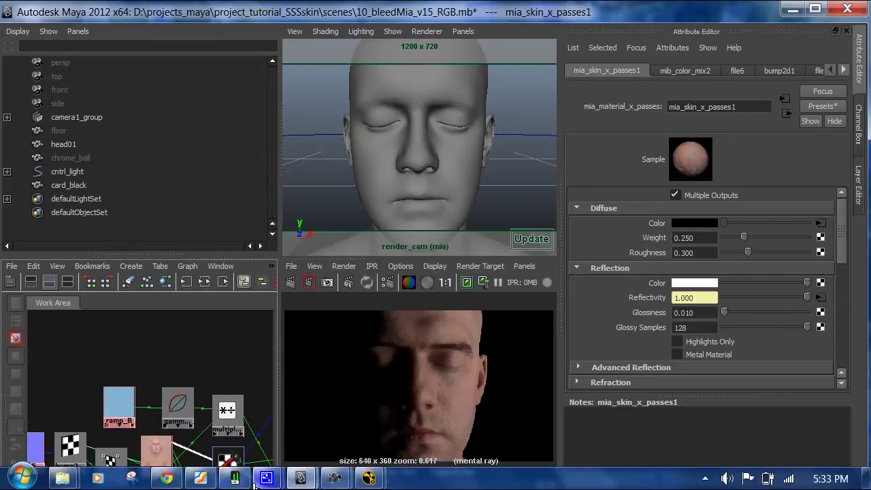
pyautogui.moveTo(255, 484)
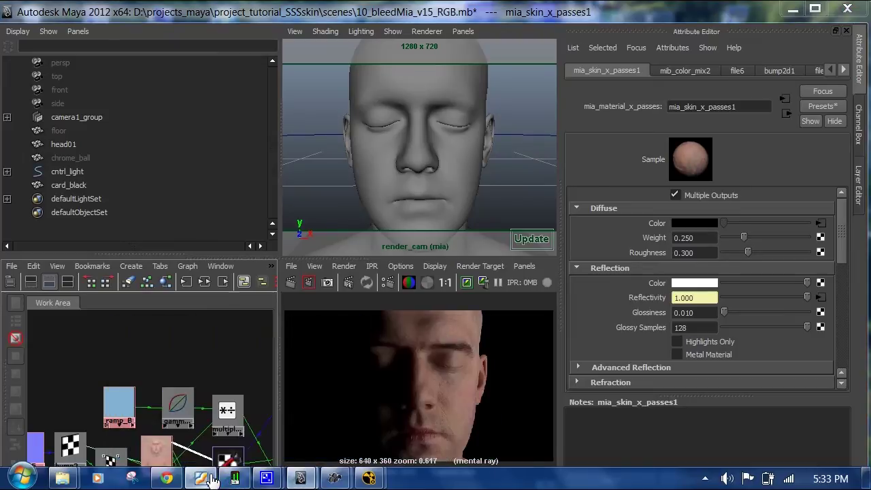
pyautogui.click(209, 478)
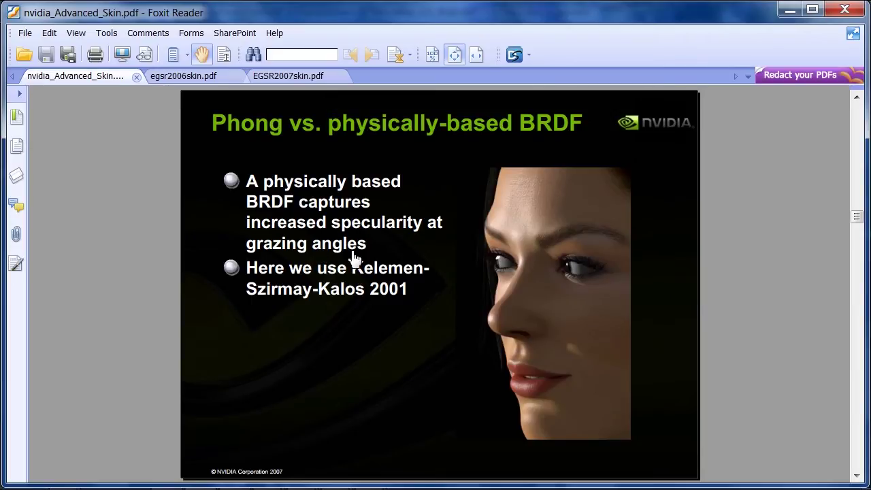
pyautogui.scroll(-1, 354, 260)
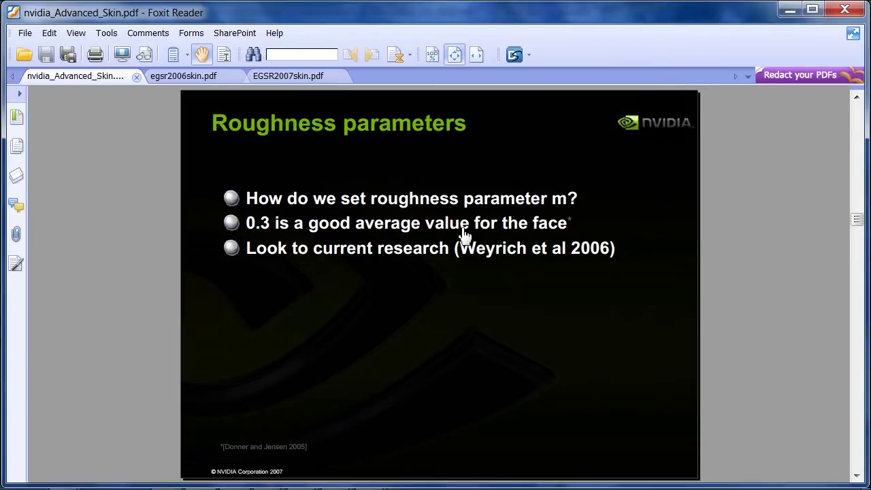
pyautogui.scroll(-1, 464, 235)
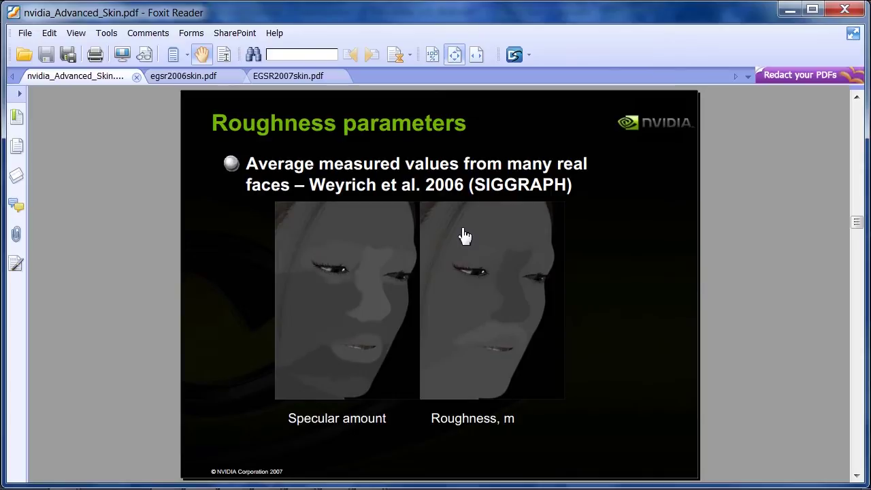
pyautogui.scroll(-1, 464, 234)
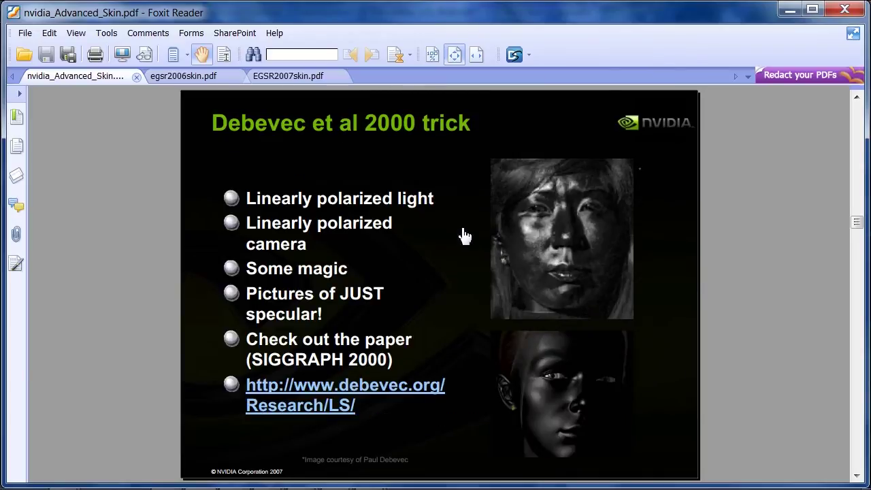
pyautogui.scroll(2, 464, 234)
pyautogui.scroll(1, 464, 235)
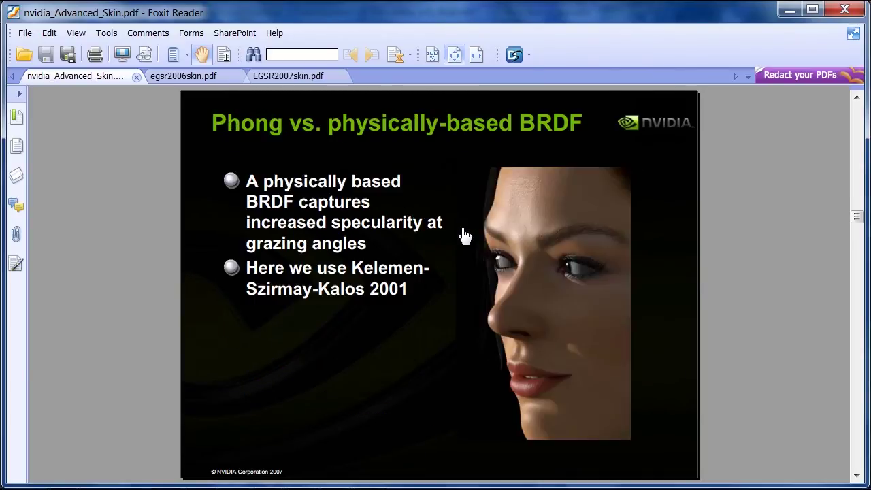
pyautogui.scroll(1, 464, 235)
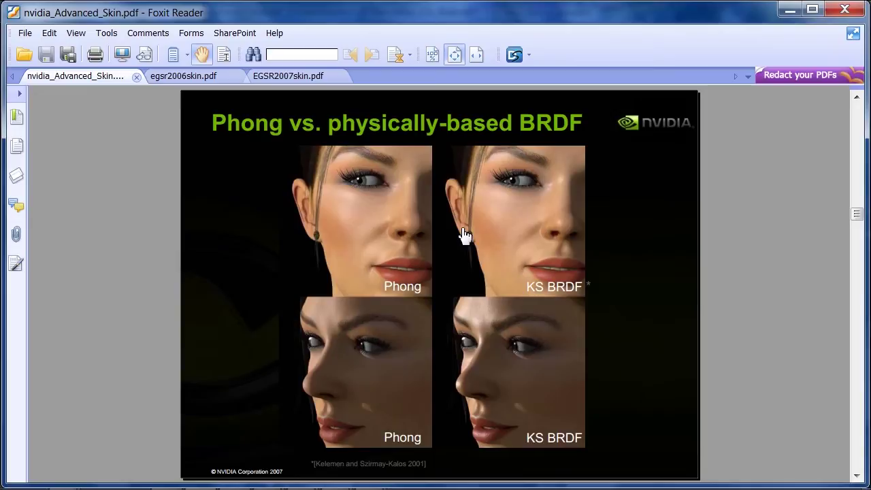
pyautogui.click(789, 10)
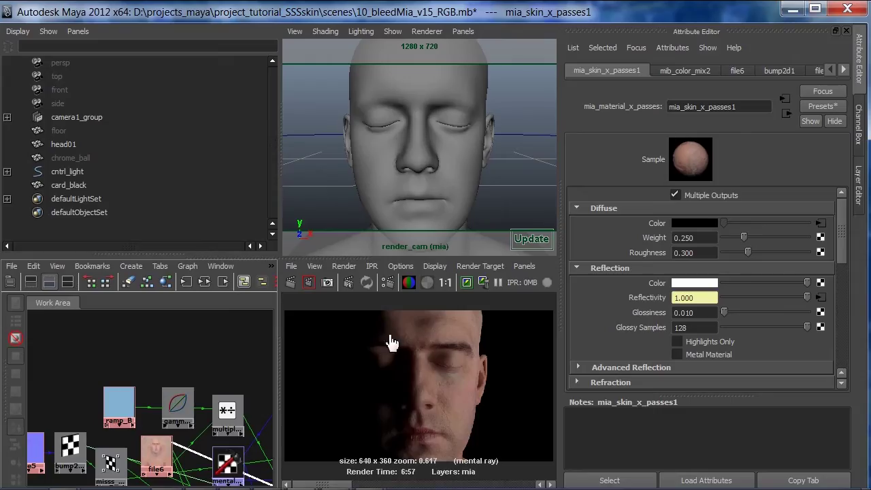
pyautogui.moveTo(226, 367)
pyautogui.keyDown('alt'); pyautogui.mouseDown(button='middle')
pyautogui.moveTo(202, 400)
pyautogui.moveTo(207, 414)
pyautogui.moveTo(219, 396)
pyautogui.moveTo(158, 408)
pyautogui.moveTo(141, 396)
pyautogui.mouseUp(button='middle'); pyautogui.keyUp('alt')
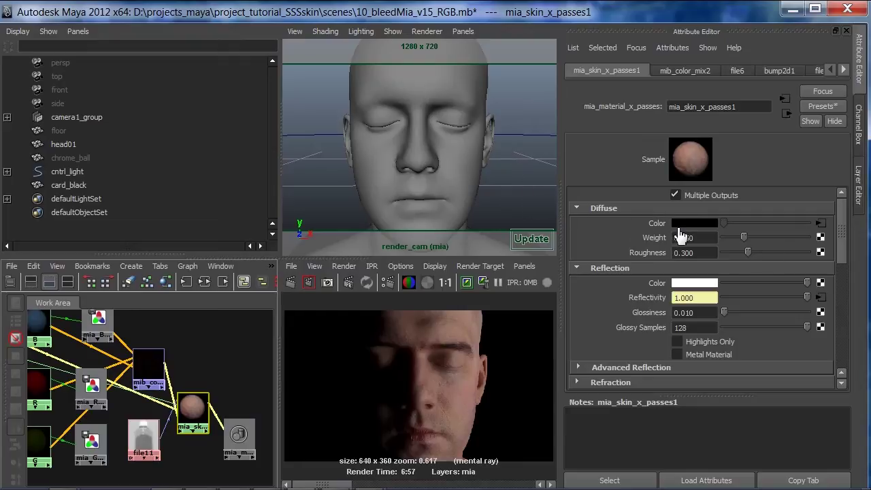
pyautogui.click(819, 223)
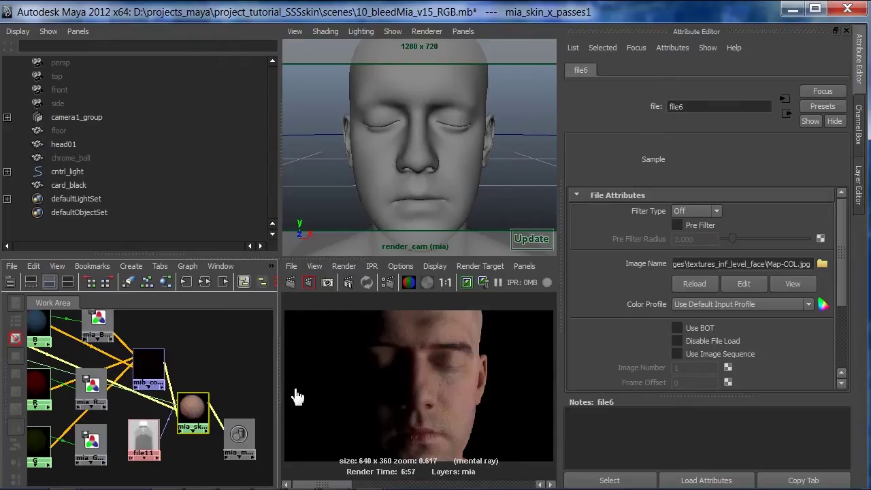
pyautogui.click(153, 381)
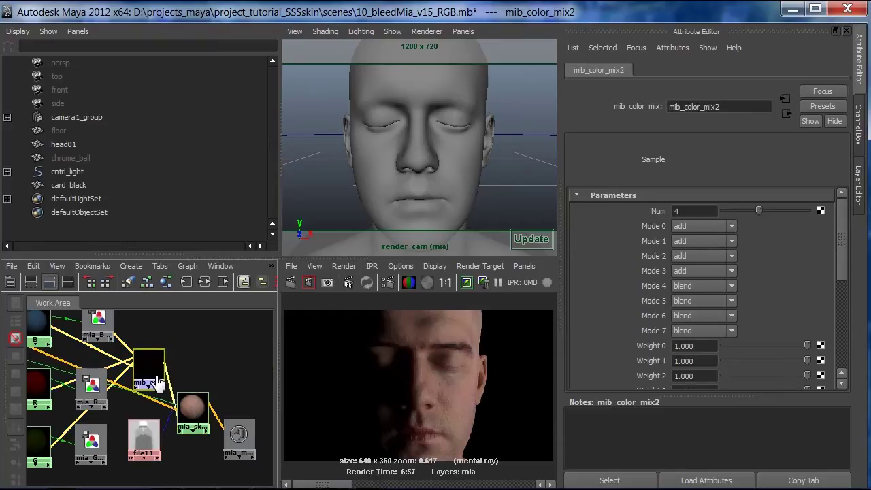
pyautogui.click(192, 407)
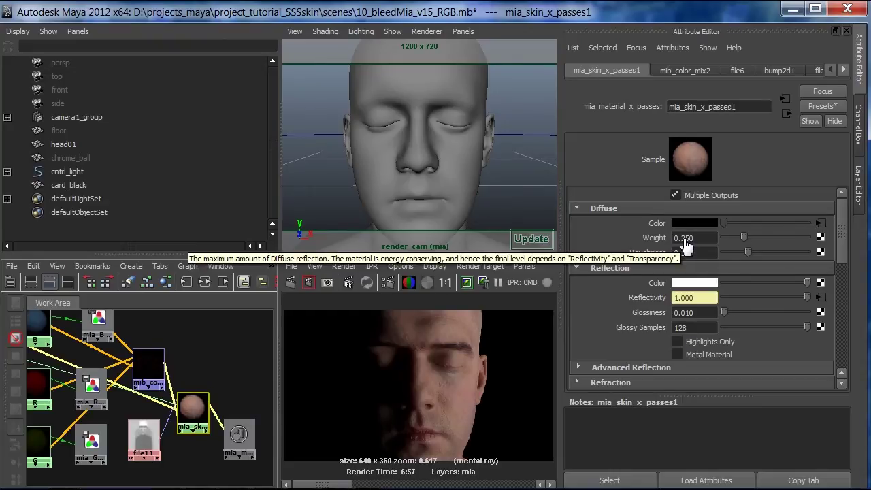
pyautogui.click(37, 384)
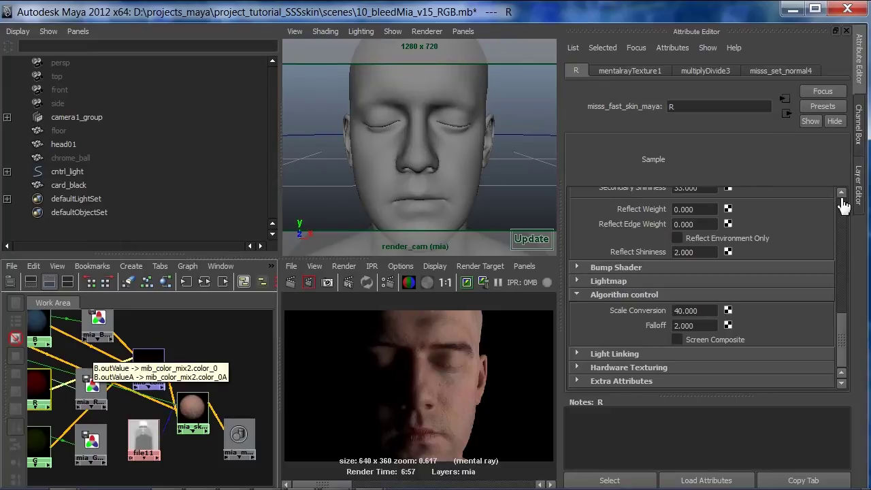
pyautogui.moveTo(844, 331); pyautogui.dragTo(840, 201)
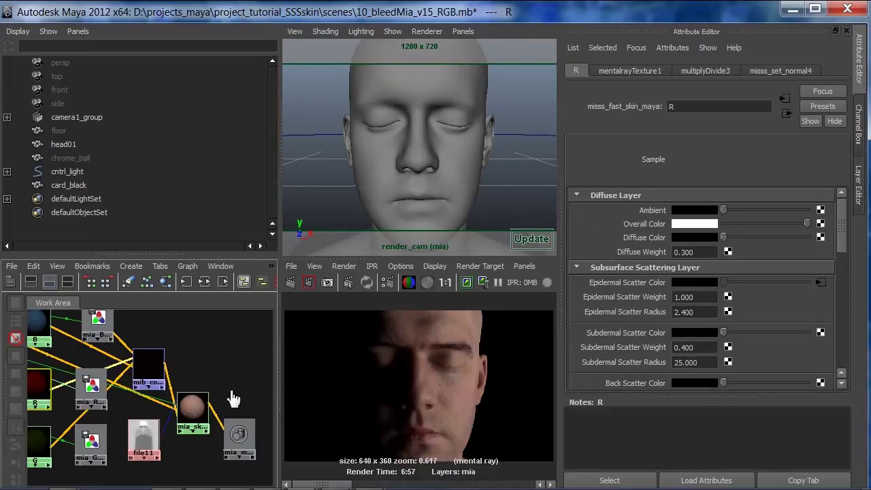
pyautogui.click(193, 408)
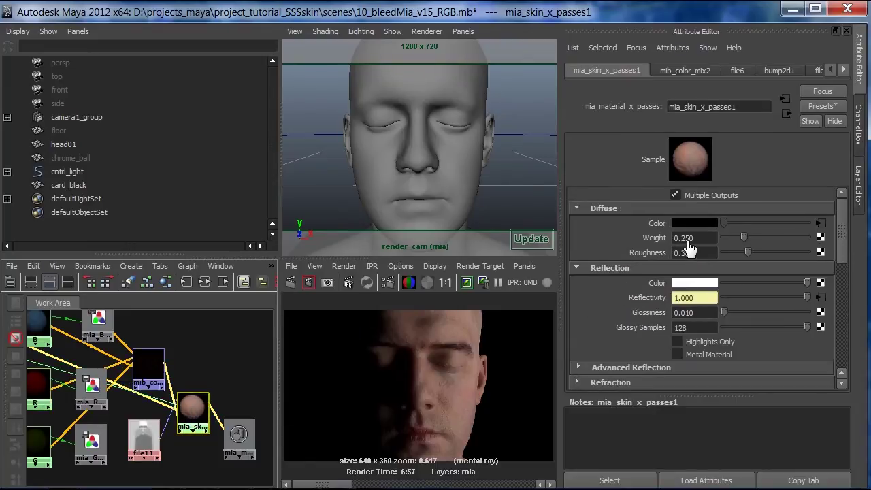
pyautogui.click(705, 243)
pyautogui.doubleClick(707, 255)
pyautogui.scroll(-3, 847, 245)
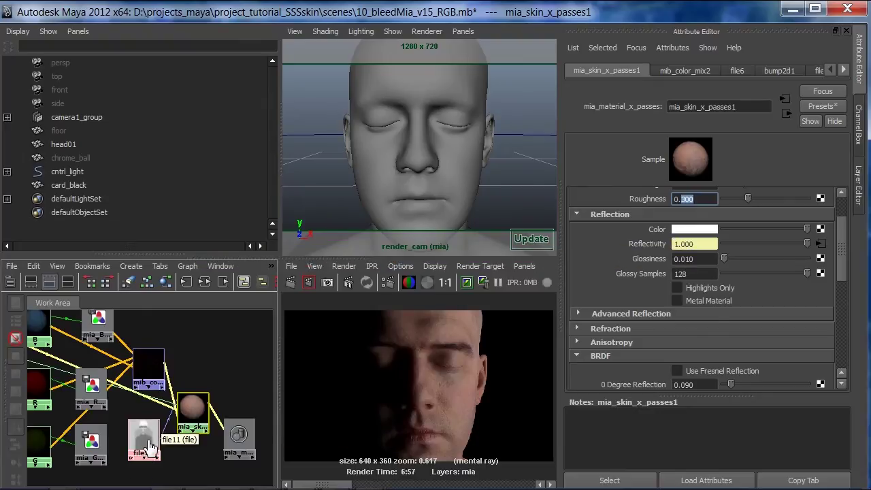
# Drag the file11 node up-left and select mia_skin_x_passes1 to show its attributes
pyautogui.moveTo(148, 447); pyautogui.dragTo(143, 432)
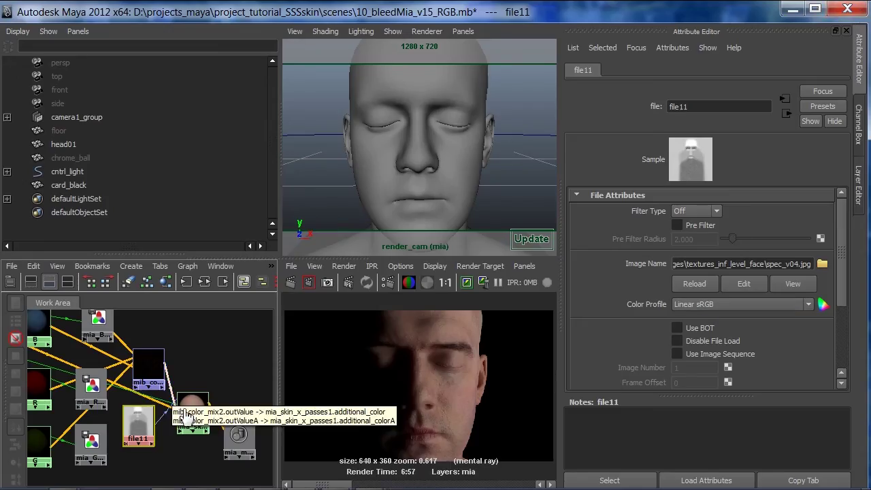
pyautogui.click(193, 407)
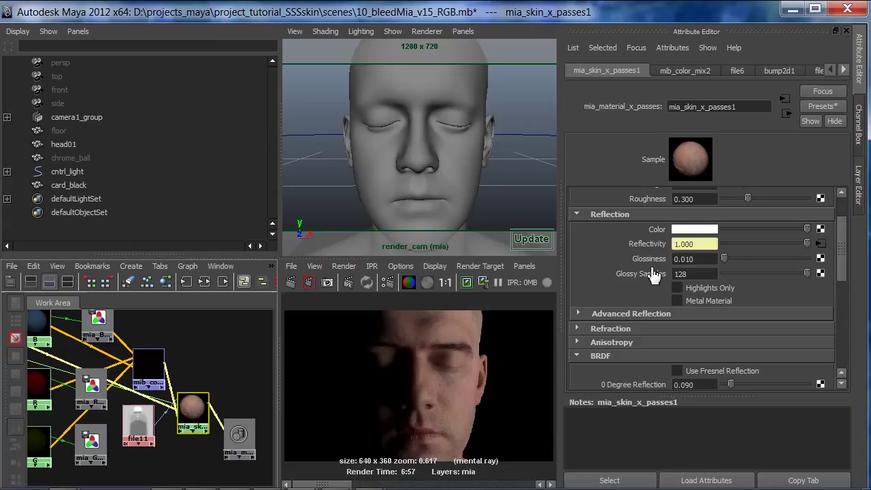
# Try Glossiness 1, undo it back to 0.010, and select the Glossy Samples value 128
pyautogui.moveTo(647, 289)
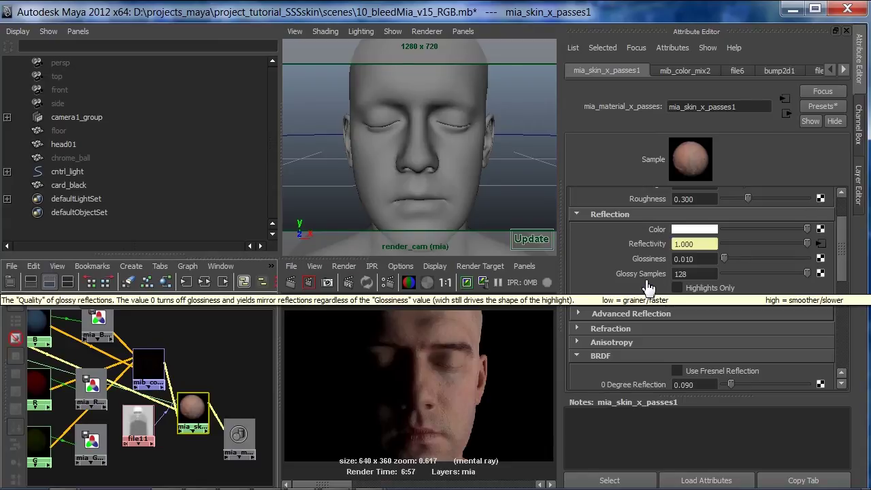
pyautogui.click(707, 260)
pyautogui.write('1')
pyautogui.press('Return')
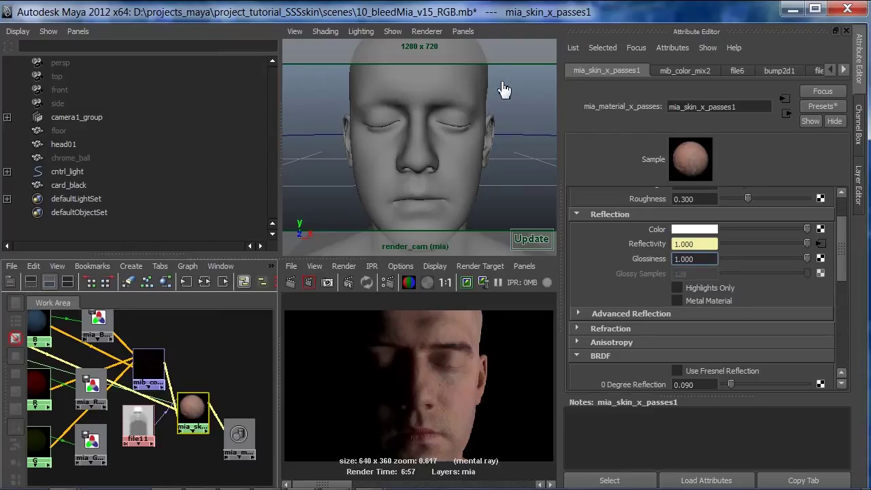
pyautogui.hotkey('ctrl', 'z')
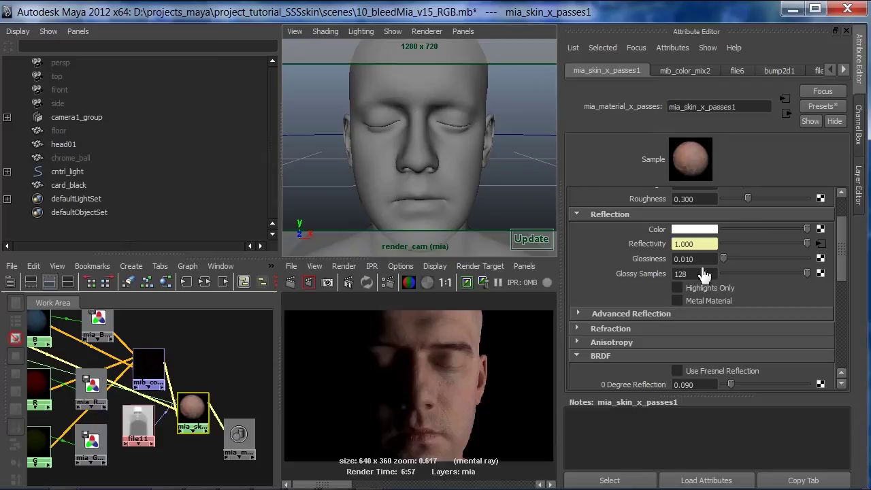
pyautogui.click(679, 275)
pyautogui.scroll(-3, 846, 256)
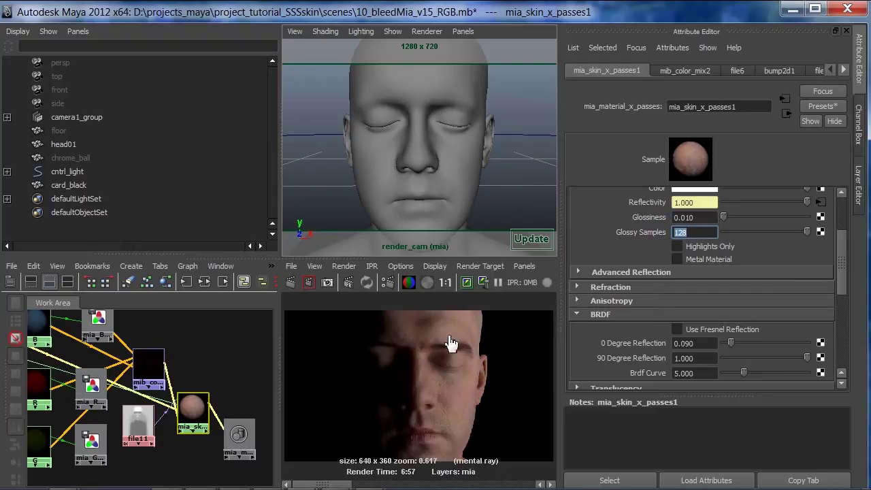
# Collapse Advanced Reflection, check BRDF 0° 0.090 and 90° 1.000, and scroll to Advanced
pyautogui.click(642, 275)
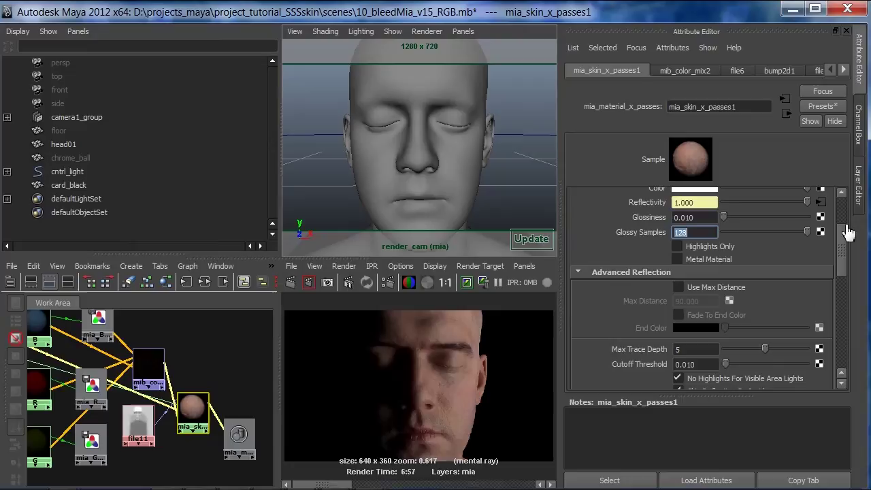
pyautogui.moveTo(842, 231); pyautogui.dragTo(842, 249)
pyautogui.click(658, 208)
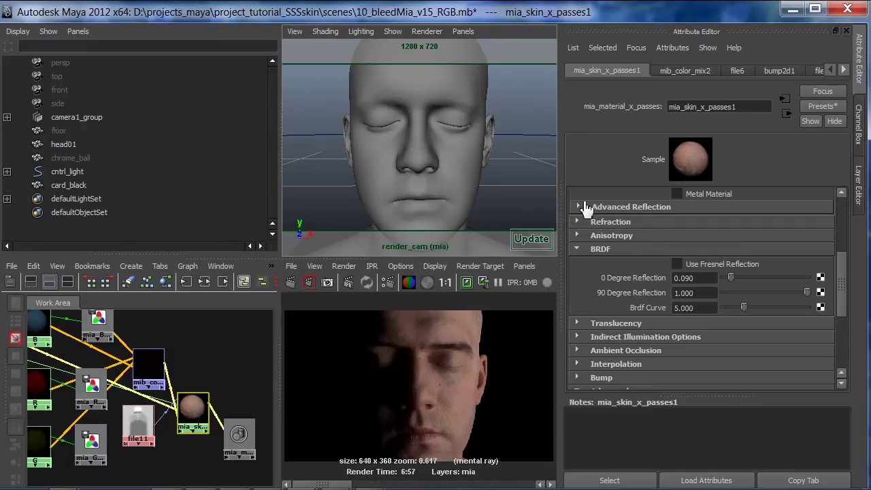
pyautogui.moveTo(658, 286)
pyautogui.doubleClick(698, 279)
pyautogui.click(695, 294)
pyautogui.scroll(-1, 846, 294)
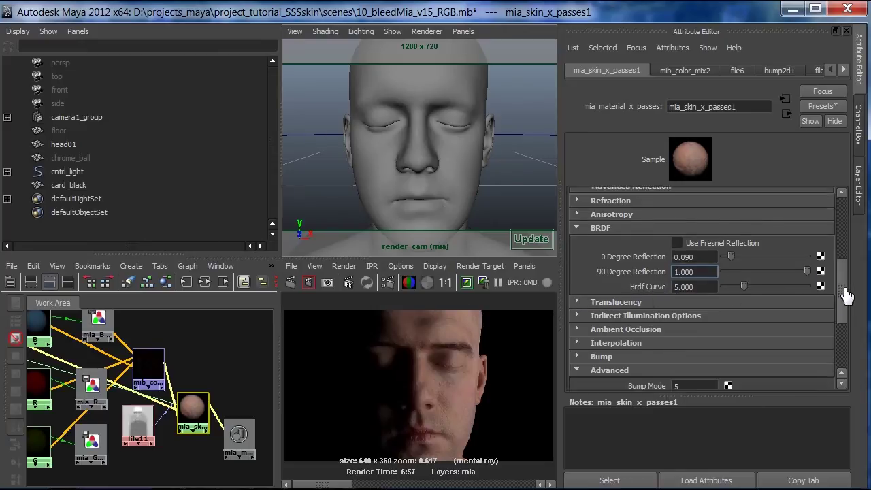
pyautogui.moveTo(845, 294); pyautogui.dragTo(848, 315)
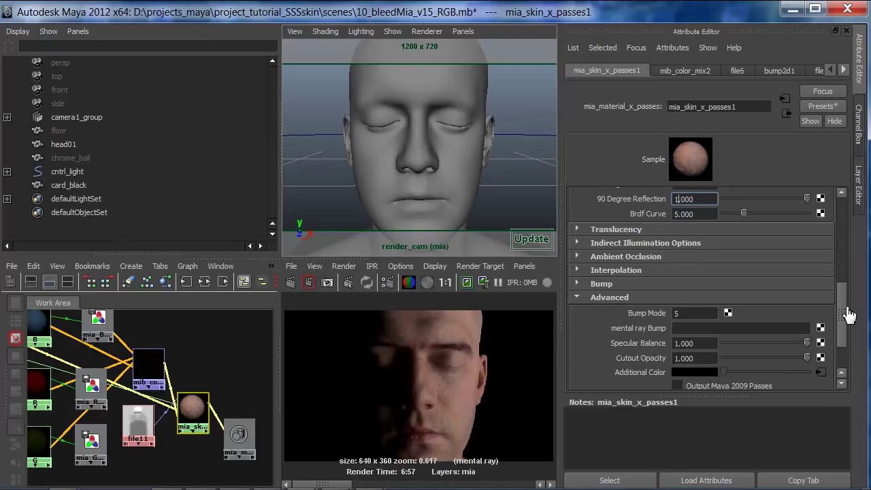
# Expand and collapse the skin material's Ambient Occlusion section
pyautogui.scroll(-1, 752, 278)
pyautogui.click(642, 237)
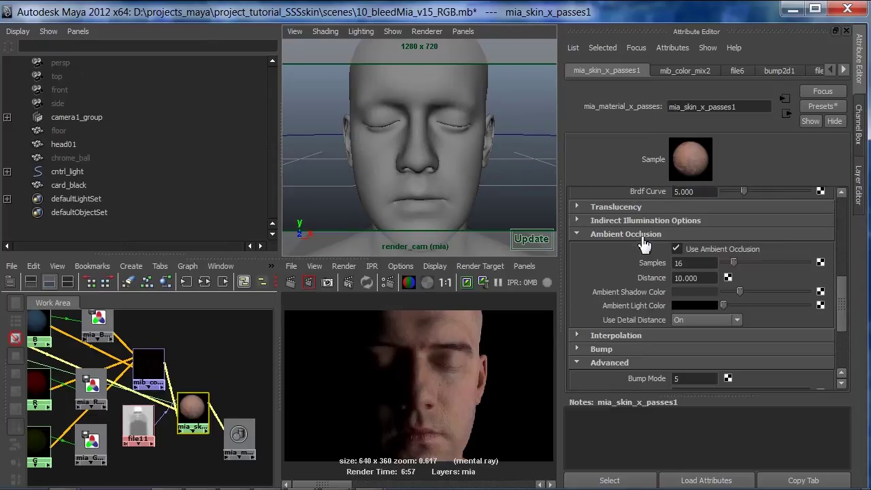
pyautogui.click(642, 238)
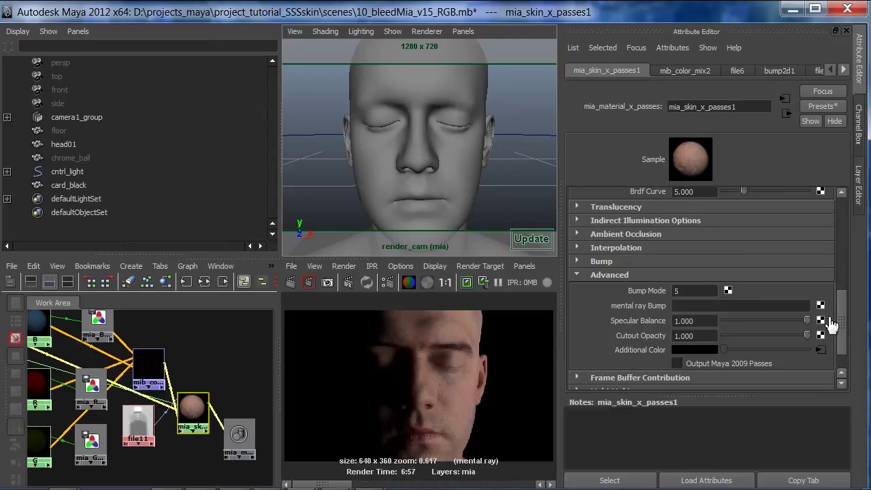
pyautogui.moveTo(840, 308); pyautogui.dragTo(847, 325)
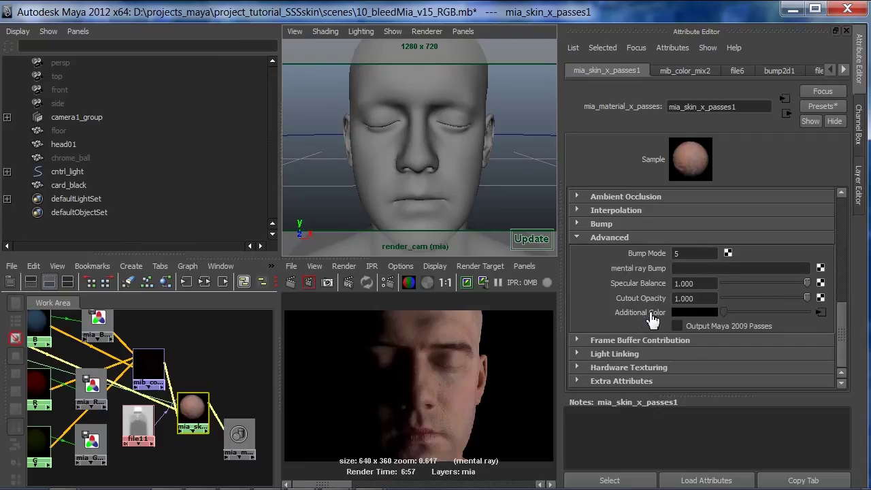
# Inspect mib_color_mix2, then reselect mia_skin_x_passes1 and scroll back to Diffuse and Reflection
pyautogui.click(820, 312)
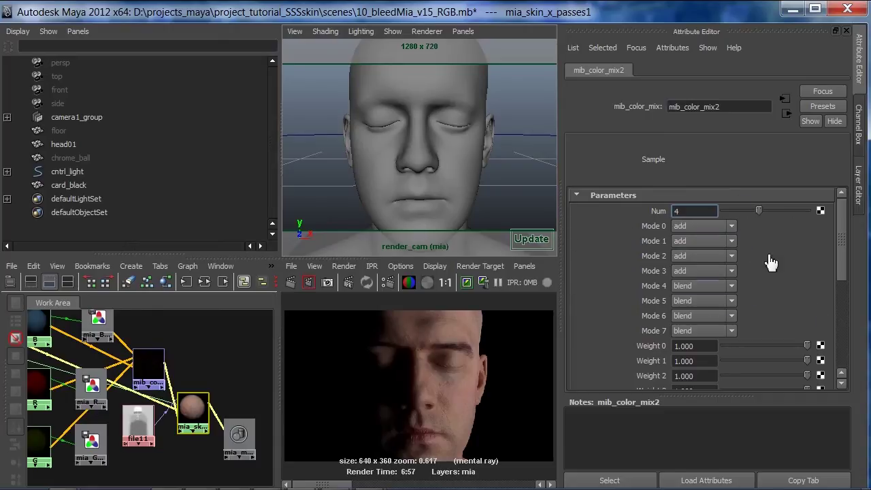
pyautogui.click(194, 408)
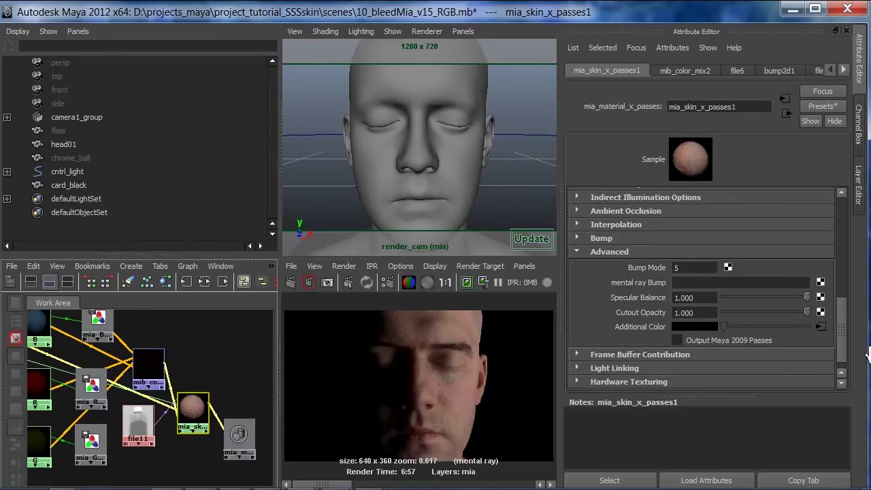
pyautogui.scroll(-1, 846, 334)
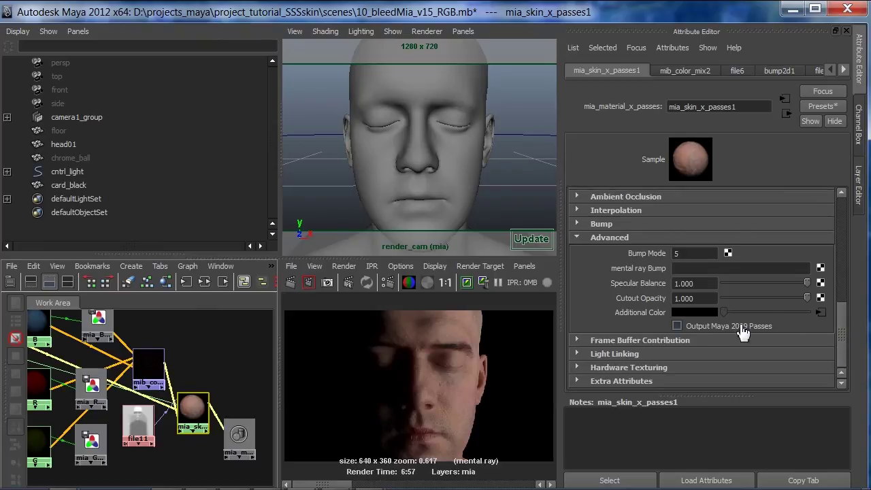
pyautogui.moveTo(633, 315)
pyautogui.moveTo(840, 334); pyautogui.dragTo(842, 230)
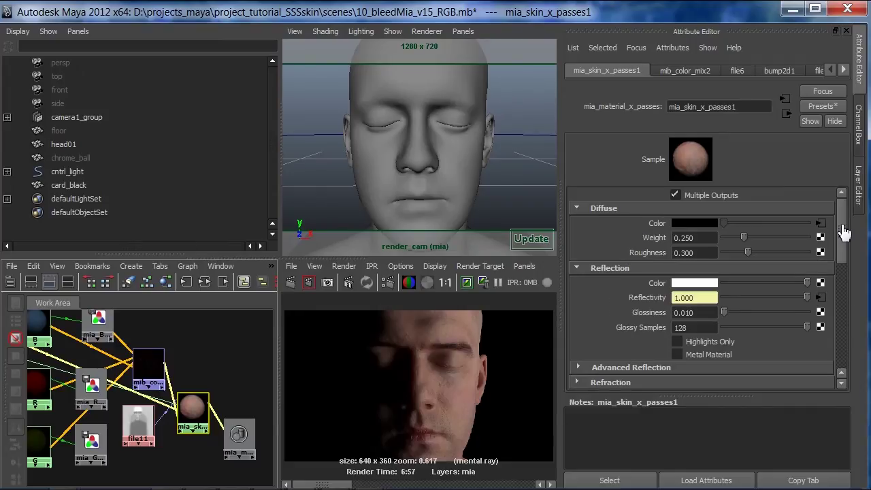
# Play the 10_bleedMia_v08_refl sequence in FCheck at full resolution, stop it, and exit
pyautogui.click(795, 9)
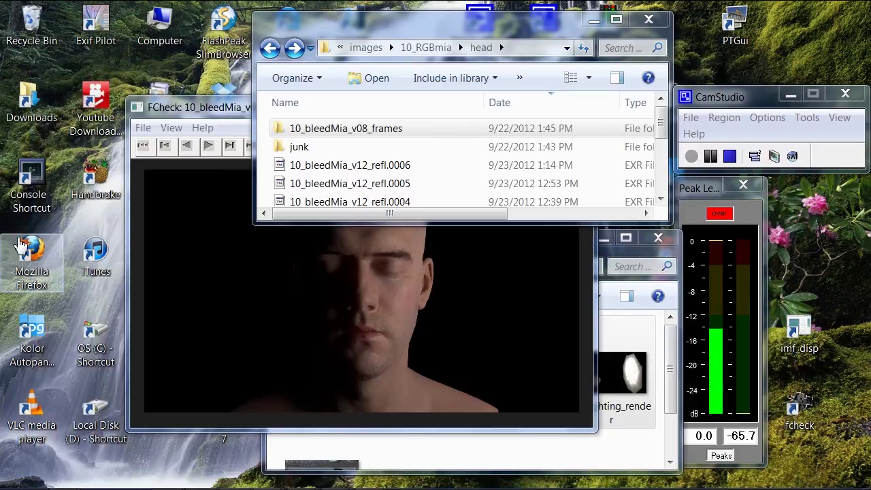
pyautogui.click(175, 112)
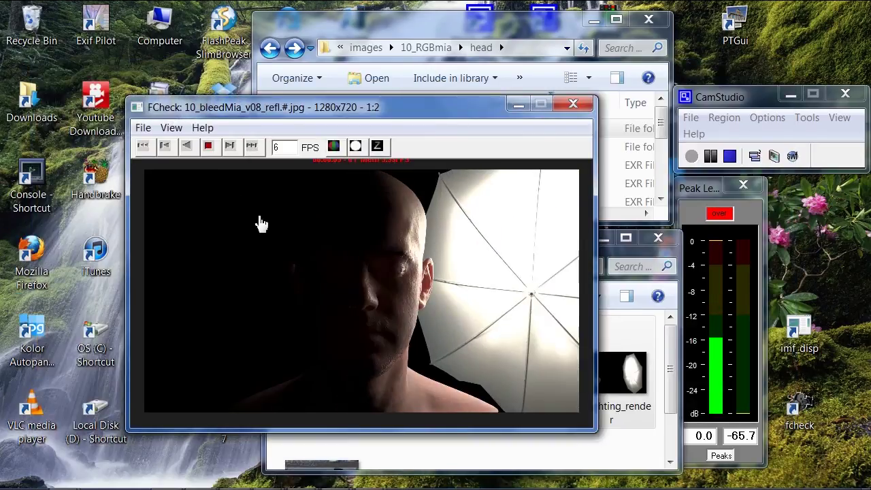
pyautogui.click(171, 127)
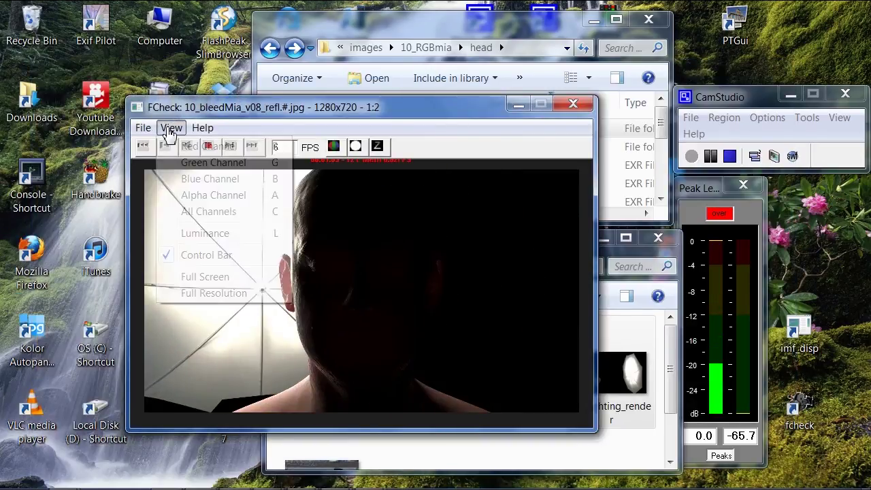
pyautogui.click(212, 293)
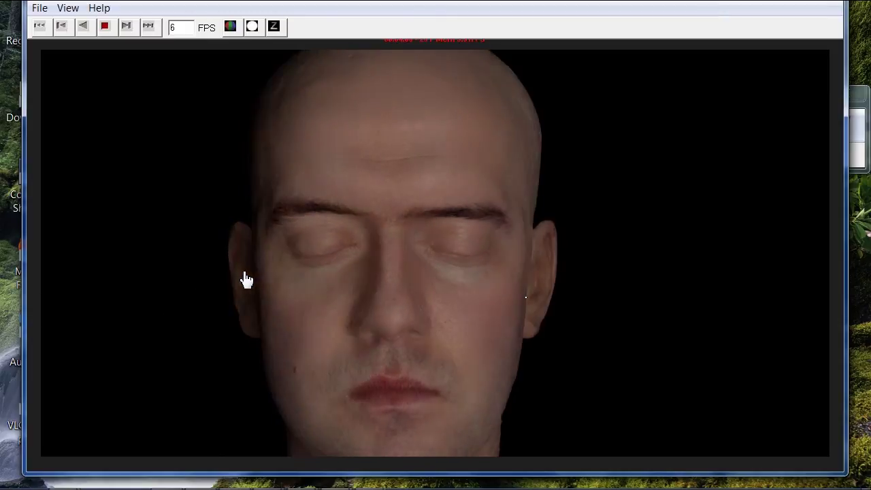
pyautogui.click(546, 282)
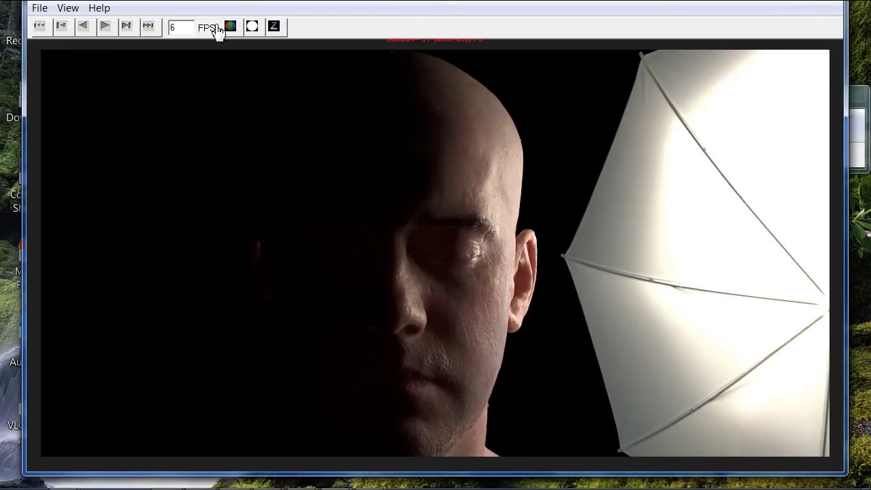
pyautogui.click(37, 10)
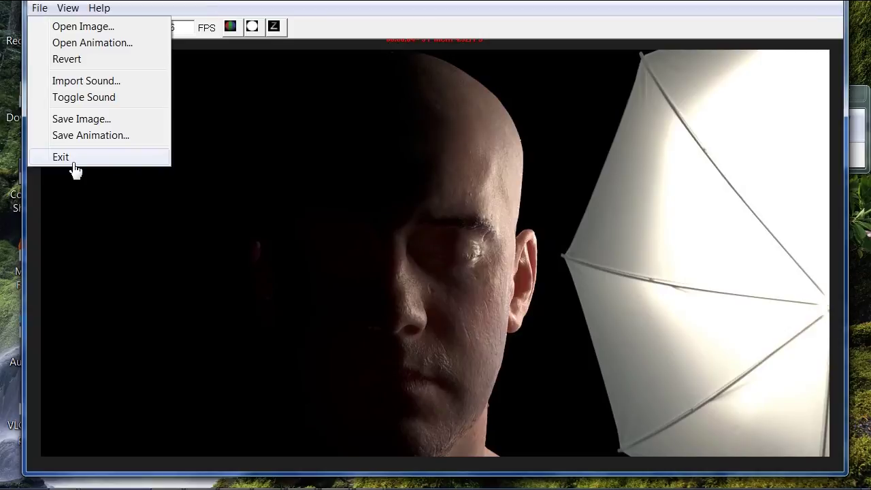
pyautogui.click(72, 157)
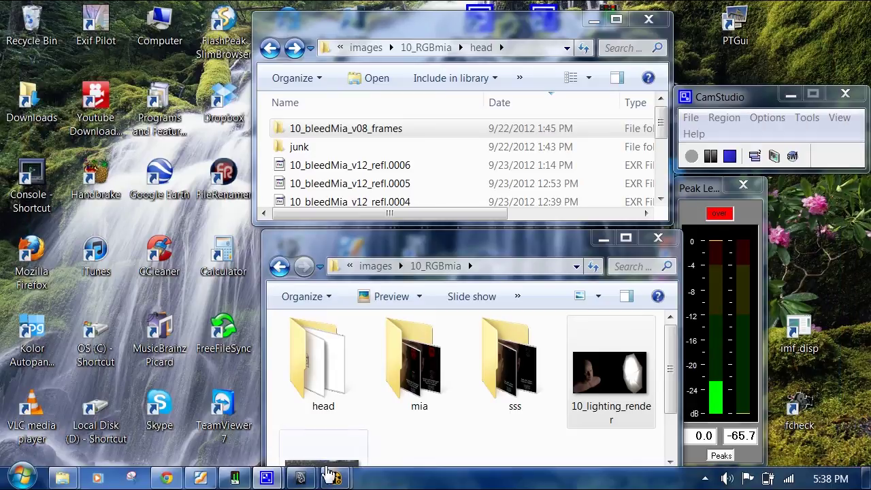
# Bring up 10_RGBmia_v01.nk and compare the Read1 and Read3 composites in the viewer
pyautogui.moveTo(334, 478)
pyautogui.click(371, 416)
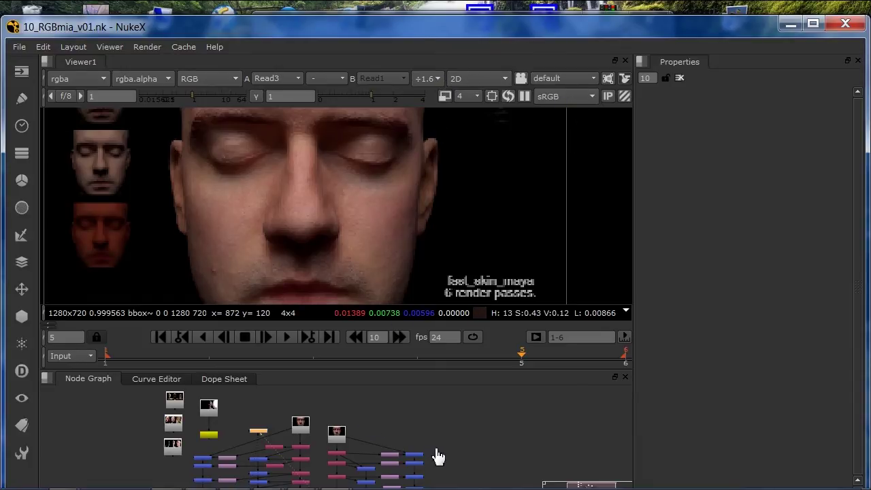
pyautogui.moveTo(438, 456); pyautogui.dragTo(399, 470, button='middle')
pyautogui.moveTo(282, 472); pyautogui.dragTo(272, 456, button='middle')
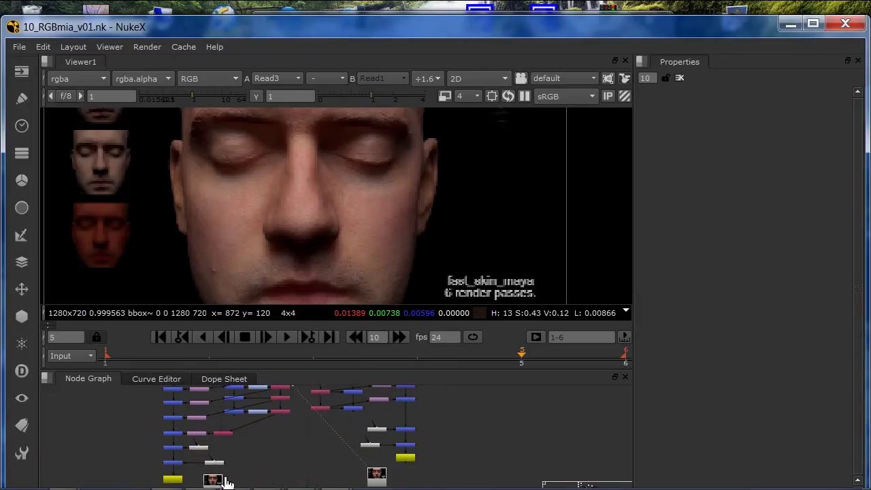
pyautogui.press('1')
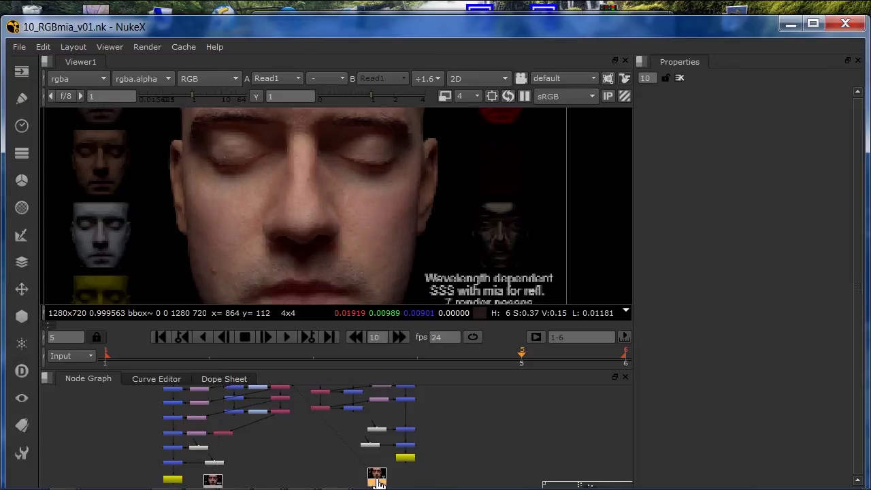
pyautogui.press('1')
pyautogui.press('1')
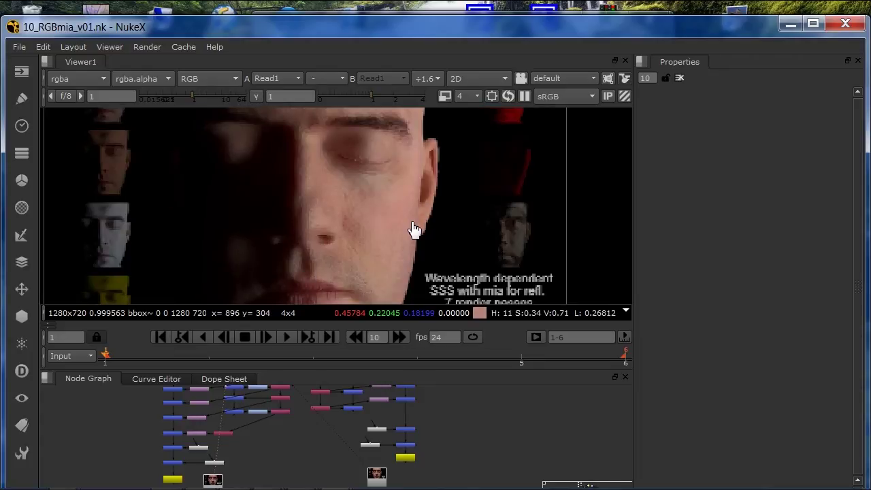
pyautogui.press('1')
pyautogui.press('1')
pyautogui.press('1')
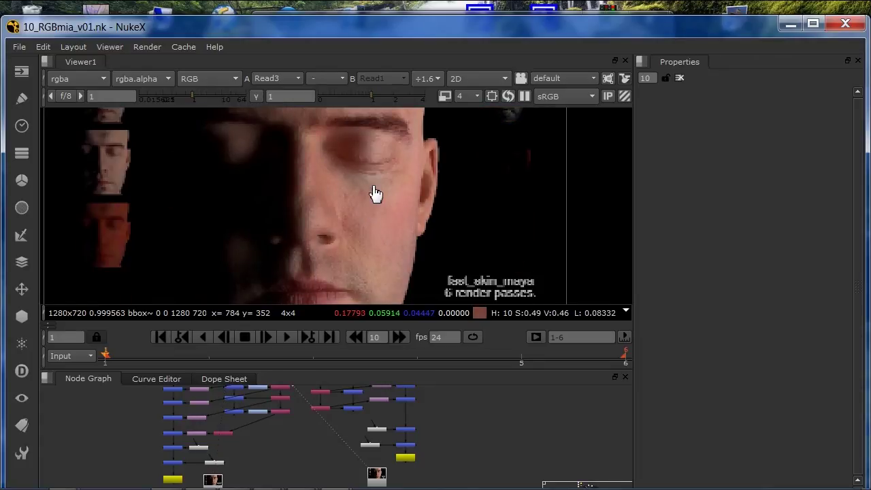
# Maximise the NukeX window, set viewer downscale to 1, and enlarge the Viewer panel
pyautogui.click(820, 25)
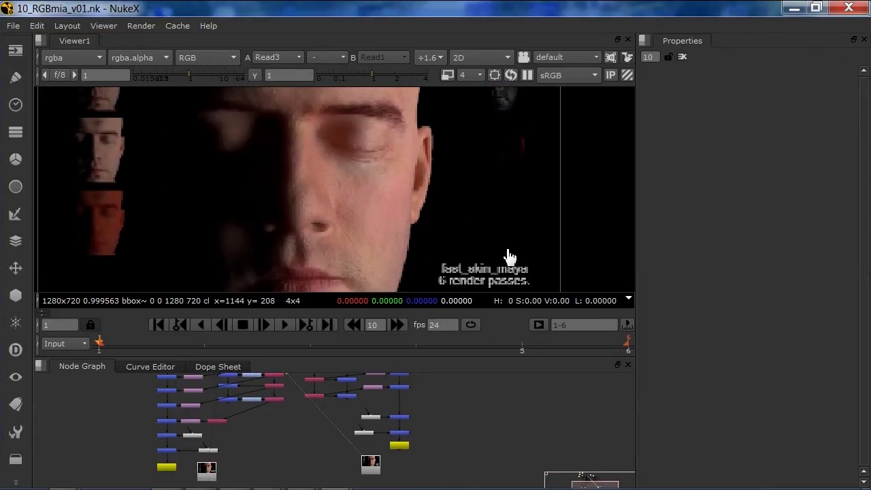
pyautogui.click(469, 75)
pyautogui.click(476, 58)
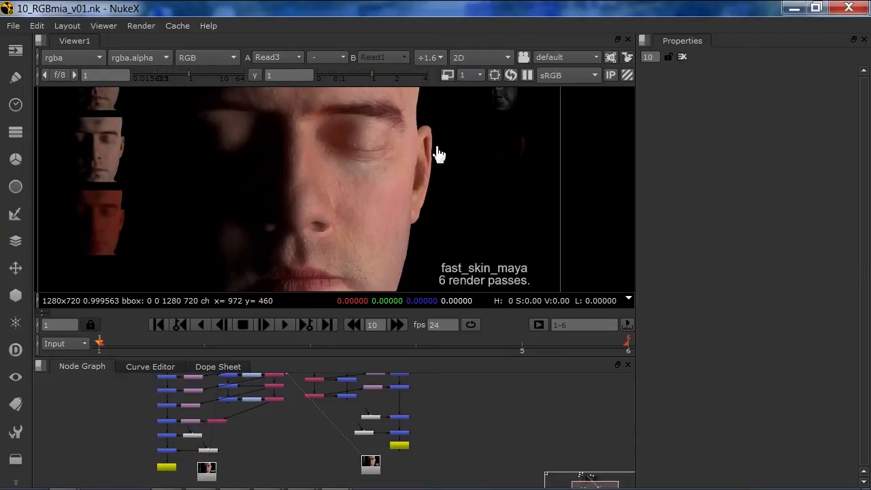
pyautogui.press('Escape')
pyautogui.press('space')
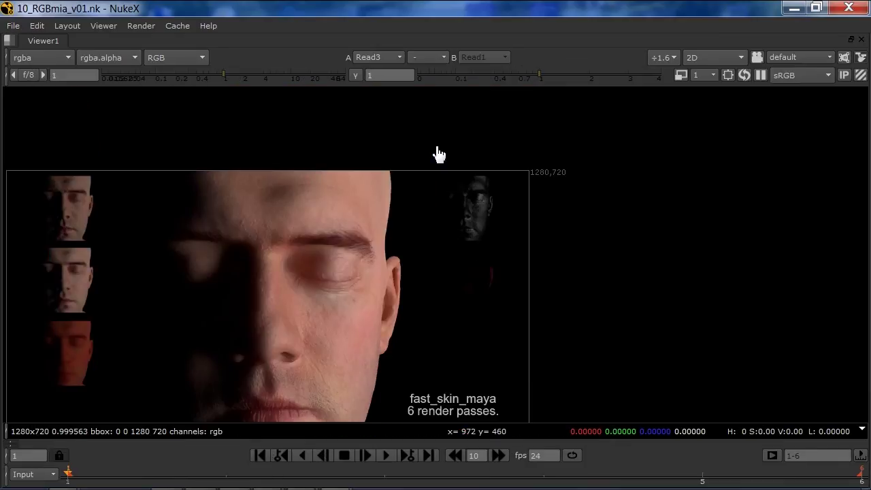
pyautogui.moveTo(364, 344); pyautogui.dragTo(504, 243, button='middle')
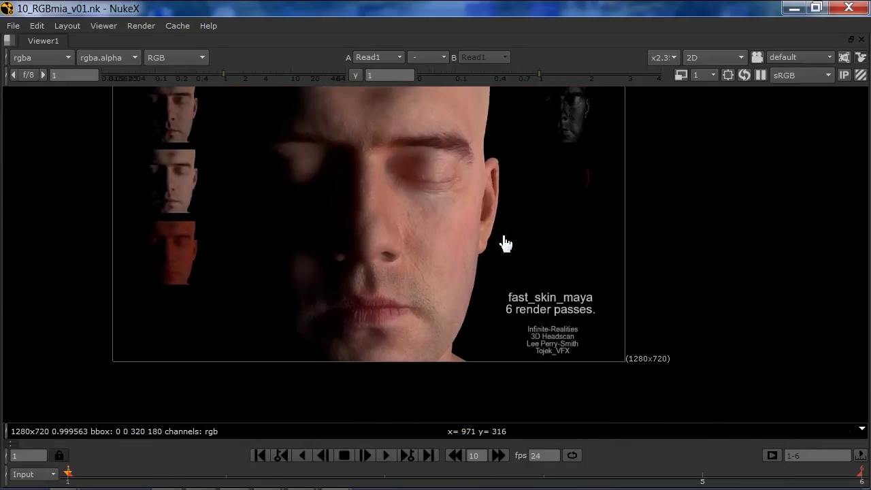
pyautogui.press('1')
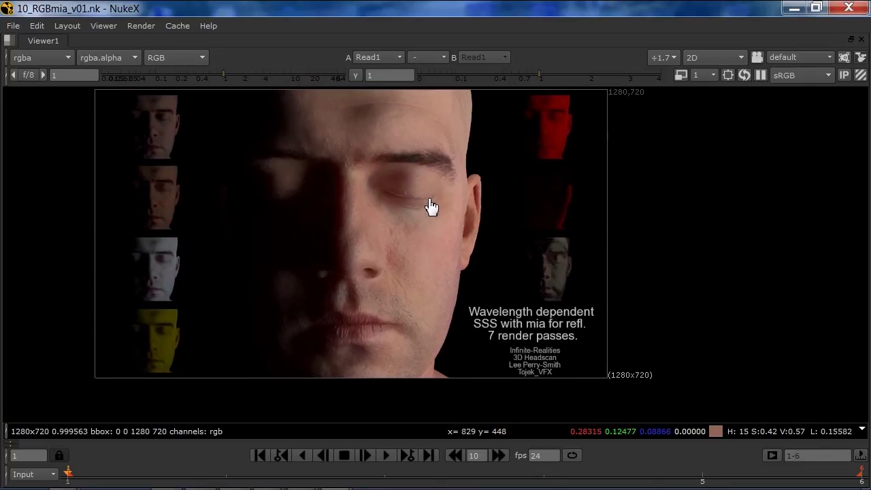
pyautogui.press('3')
pyautogui.press('1')
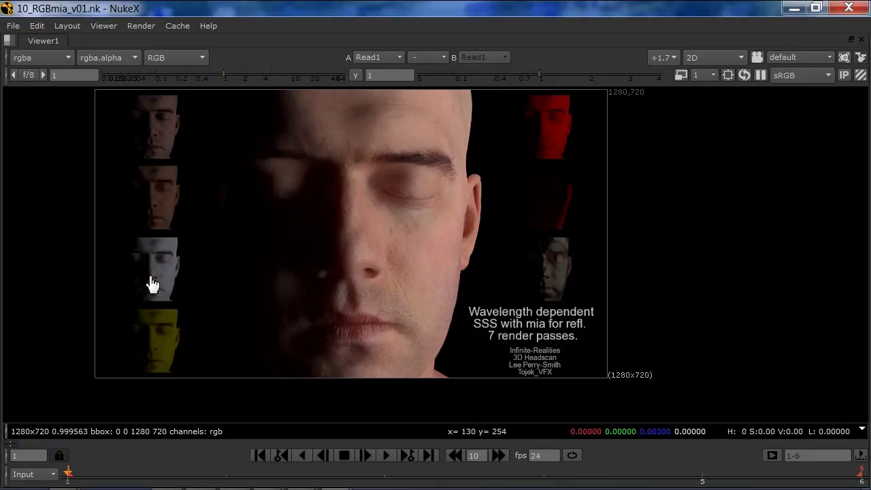
pyautogui.press('3')
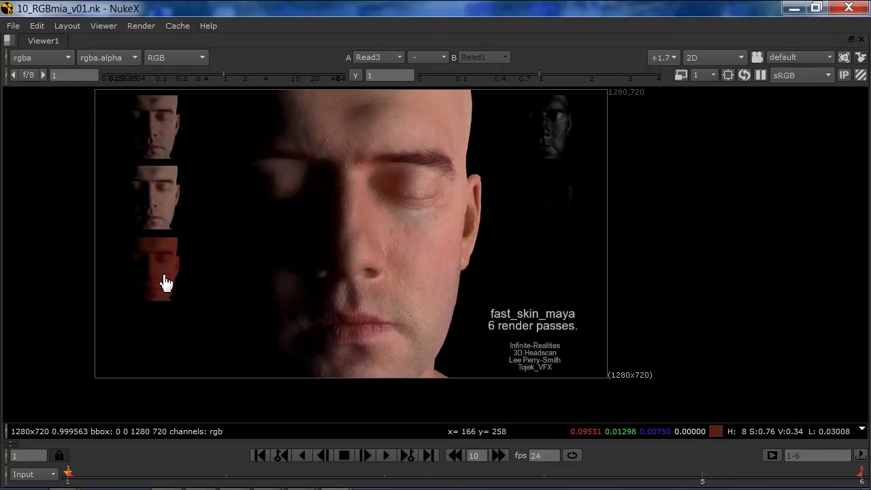
pyautogui.press('1')
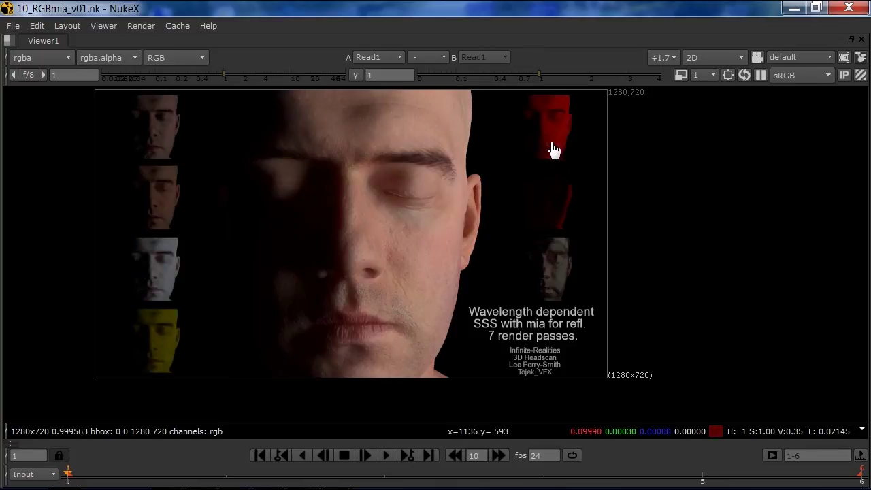
pyautogui.press('3')
pyautogui.press('1')
pyautogui.press('3')
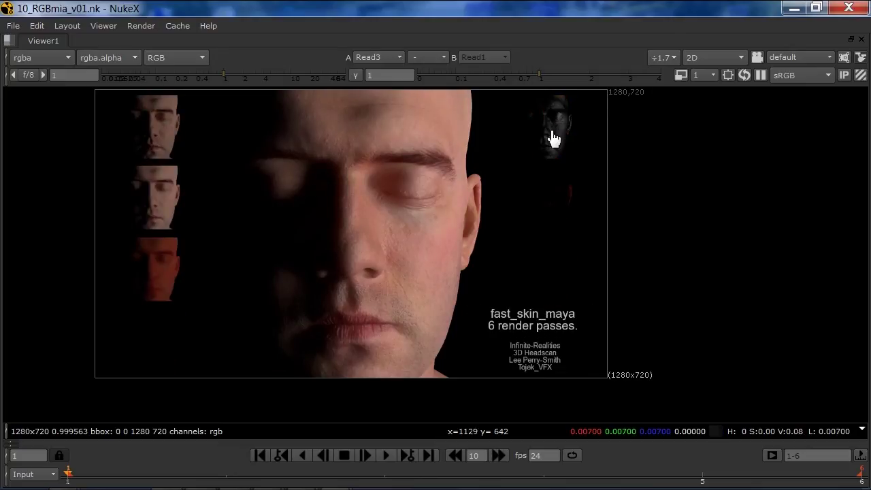
pyautogui.press('1')
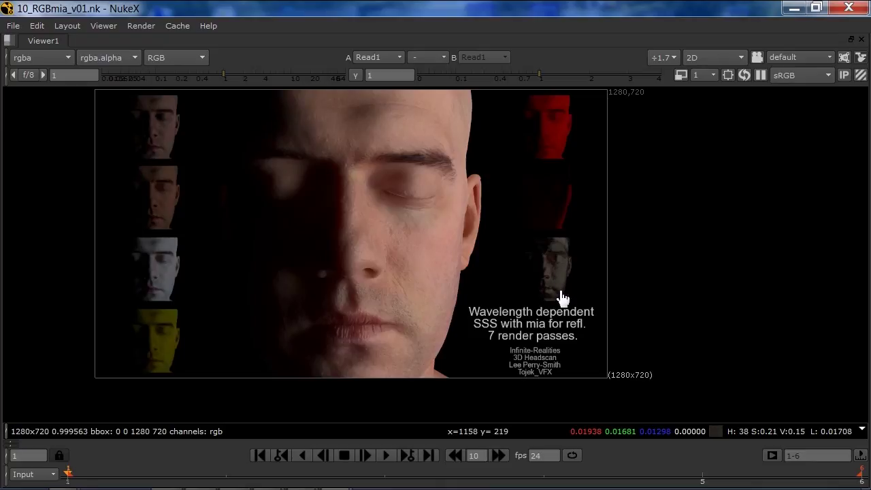
pyautogui.press('3')
pyautogui.press('1')
pyautogui.press('3')
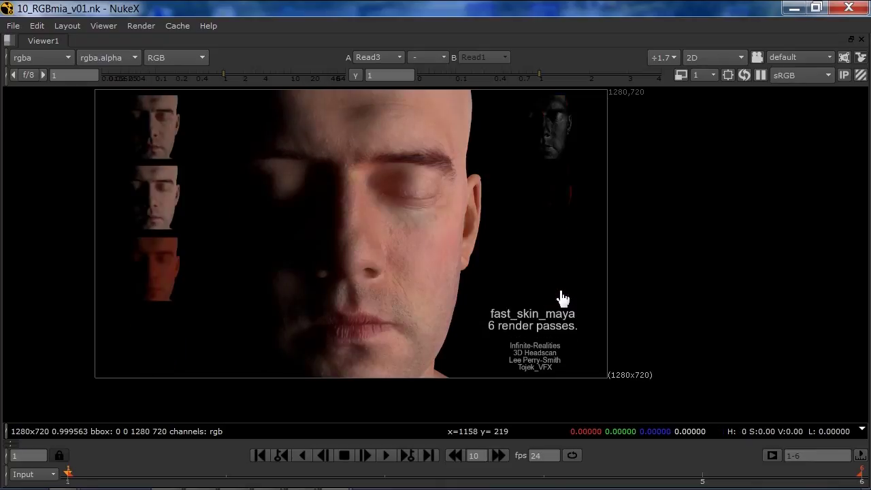
pyautogui.press('1')
pyautogui.press('3')
pyautogui.press('1')
pyautogui.press('3')
pyautogui.press('1')
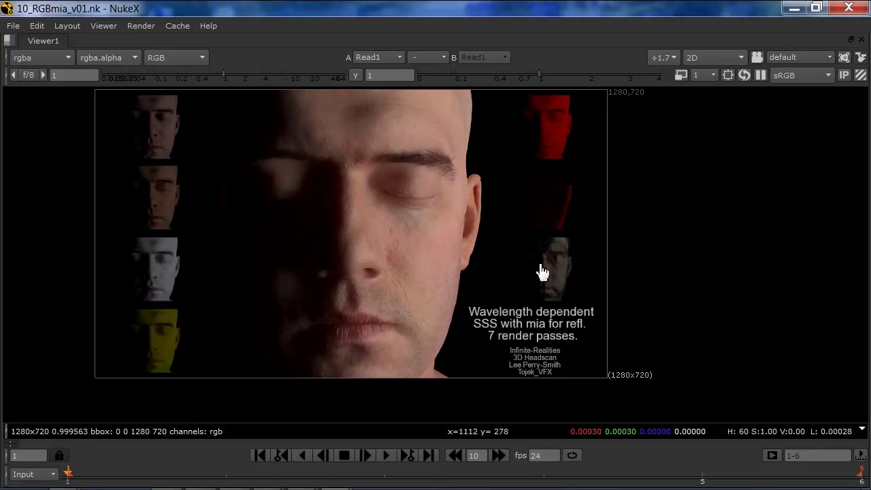
pyautogui.press('3')
pyautogui.press('1')
pyautogui.press('3')
pyautogui.press('1')
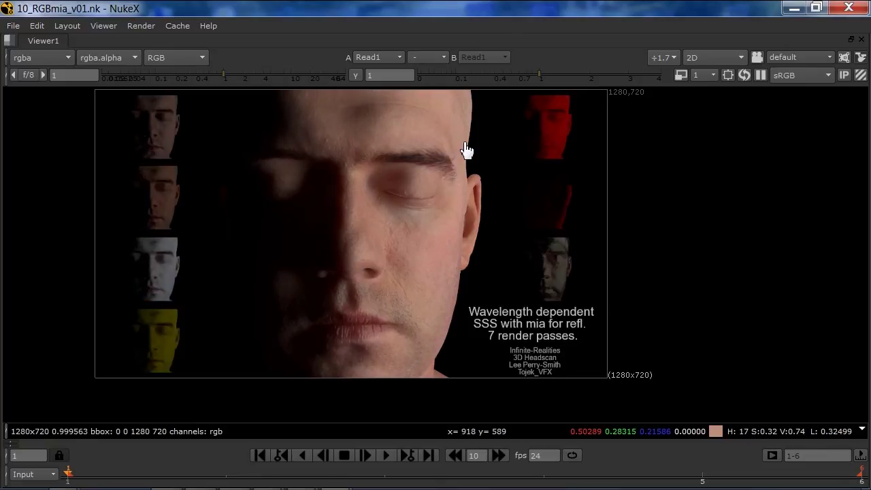
pyautogui.press('3')
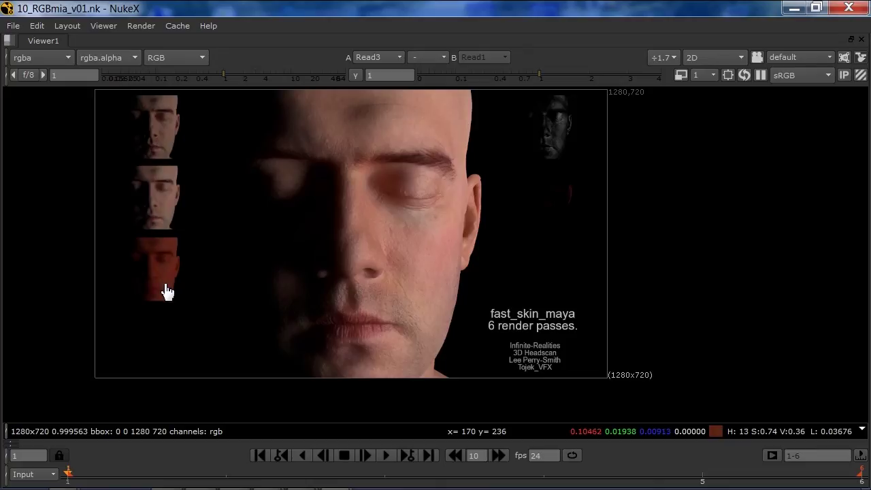
pyautogui.press('2')
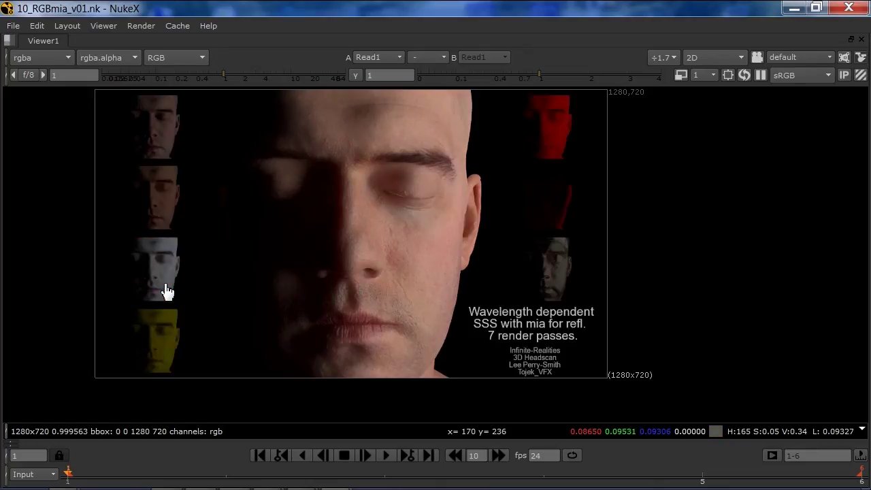
pyautogui.press('1')
pyautogui.press('2')
pyautogui.press('1')
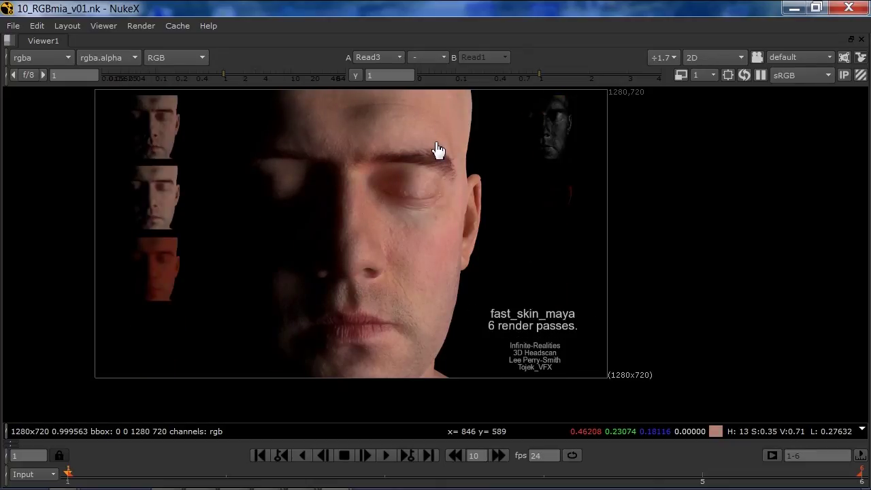
pyautogui.press('2')
pyautogui.press('1')
pyautogui.press('2')
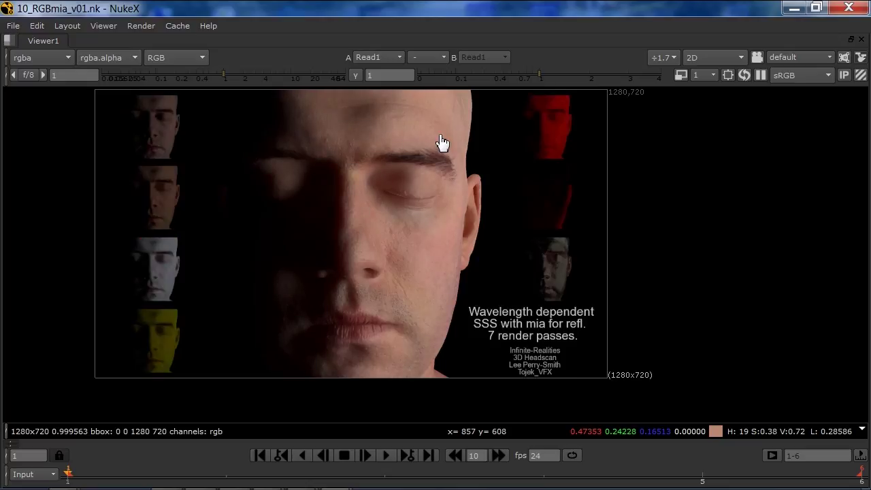
pyautogui.press('1')
pyautogui.press('2')
# Restore the node graph layout, pan to the pass chains, and view the diffuse_n pass
pyautogui.scroll(-4, 255, 254)
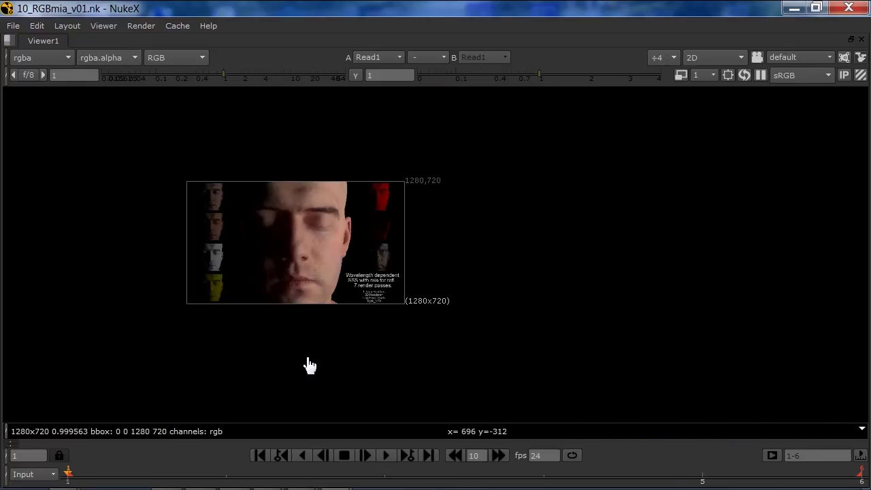
pyautogui.press('space')
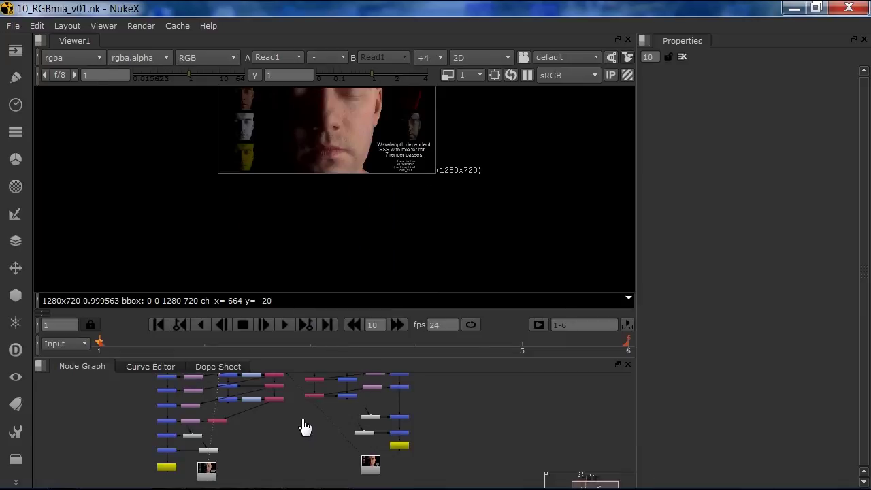
pyautogui.moveTo(304, 427); pyautogui.dragTo(338, 426, button='middle')
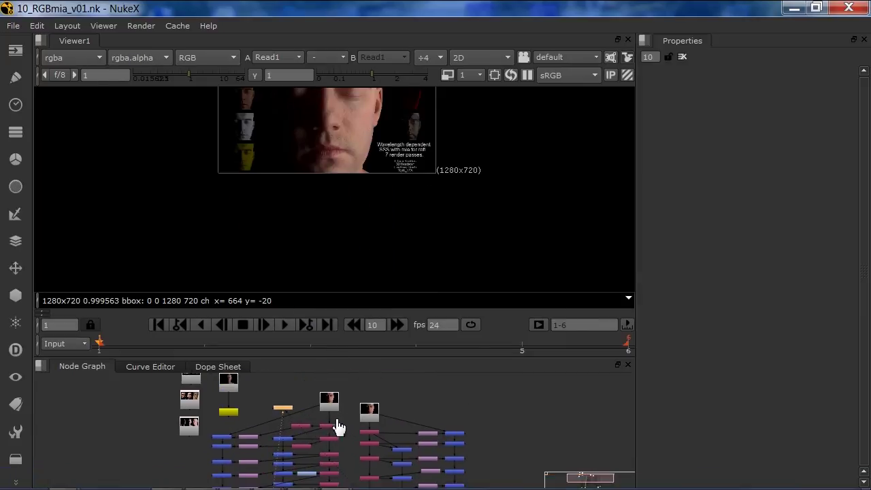
pyautogui.press('1')
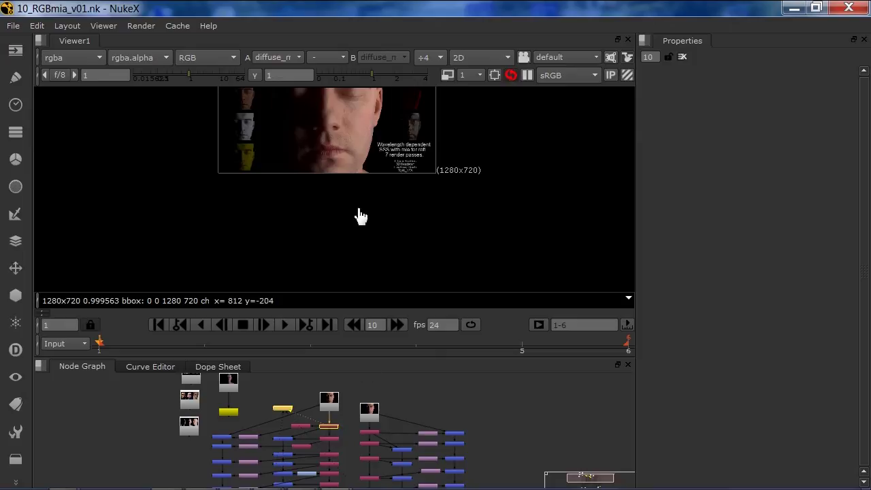
# View the B and R node outputs, then the Merge12 full-colour head composite
pyautogui.click(349, 430)
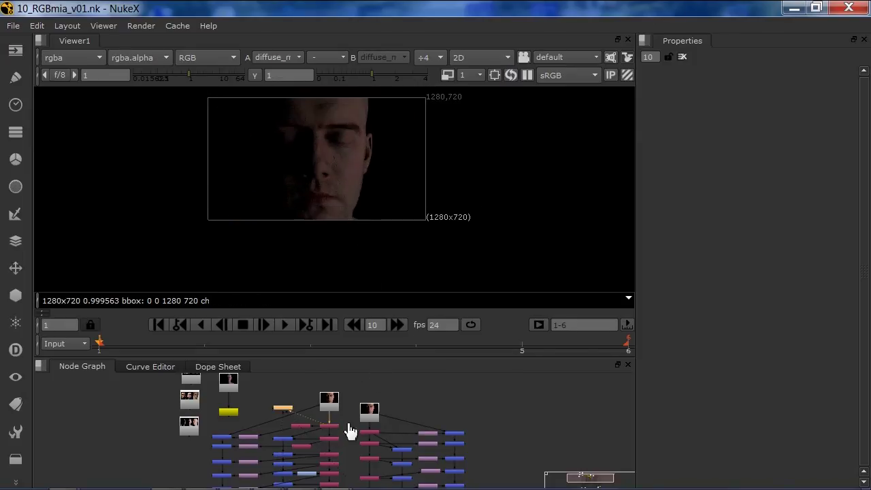
pyautogui.keyDown('ctrl'); pyautogui.click(333, 454); pyautogui.keyUp('ctrl')
pyautogui.press('1')
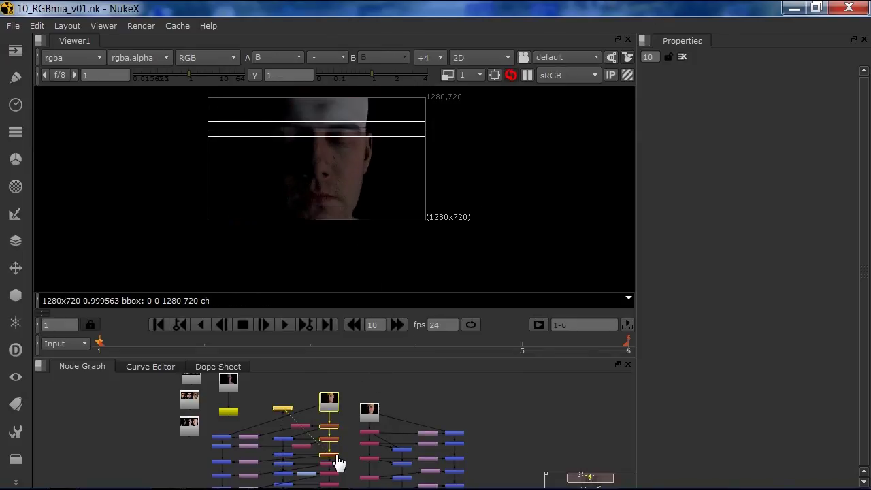
pyautogui.keyDown('ctrl'); pyautogui.click(333, 475); pyautogui.keyUp('ctrl')
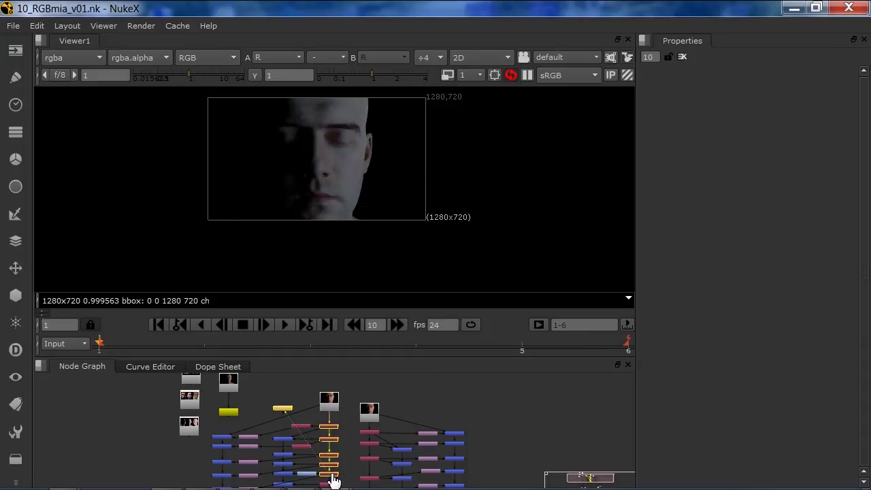
pyautogui.press('1')
pyautogui.scroll(2, 333, 476)
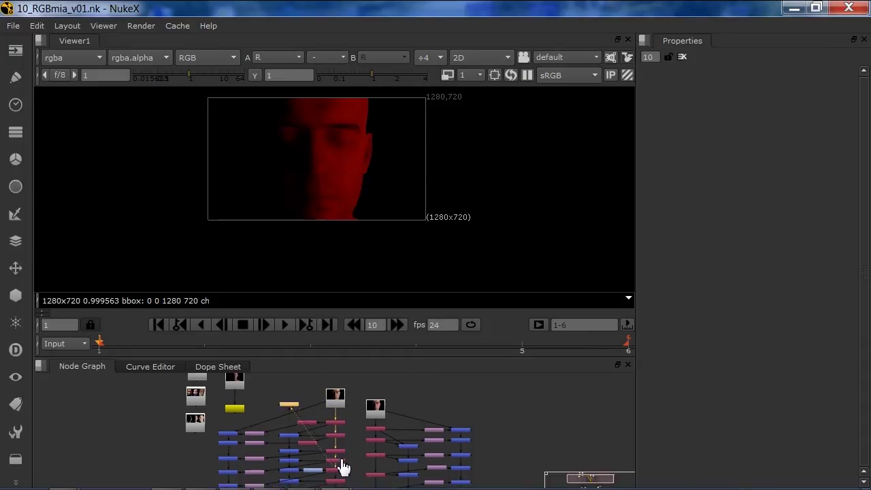
pyautogui.keyDown('ctrl'); pyautogui.click(297, 461); pyautogui.keyUp('ctrl')
pyautogui.press('1')
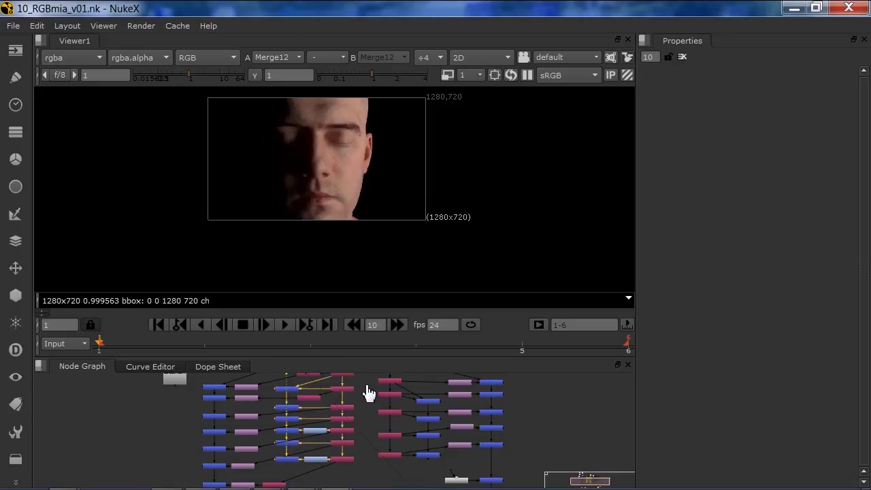
pyautogui.moveTo(365, 389); pyautogui.dragTo(376, 407, button='middle')
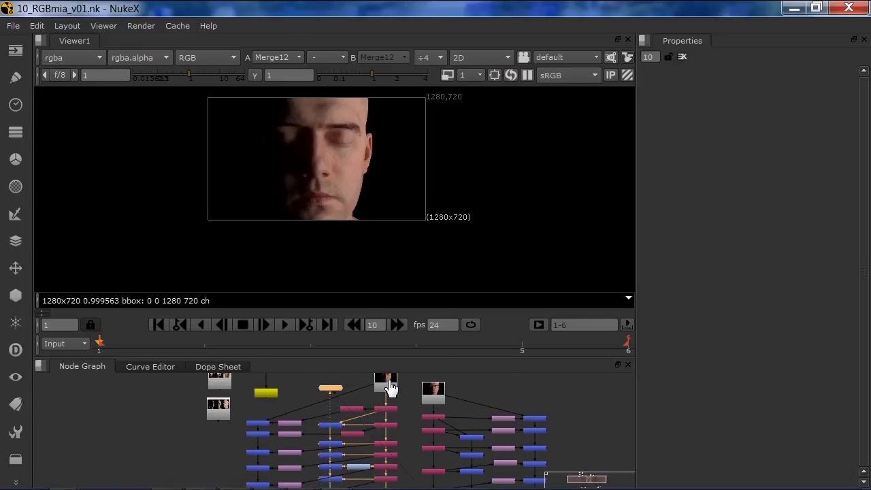
pyautogui.click(387, 385)
pyautogui.press('1')
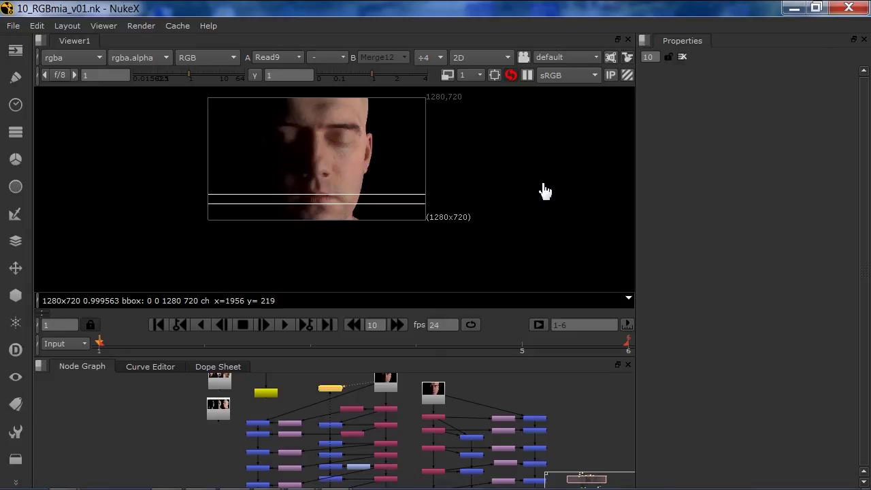
pyautogui.press('2')
pyautogui.scroll(3, 365, 188)
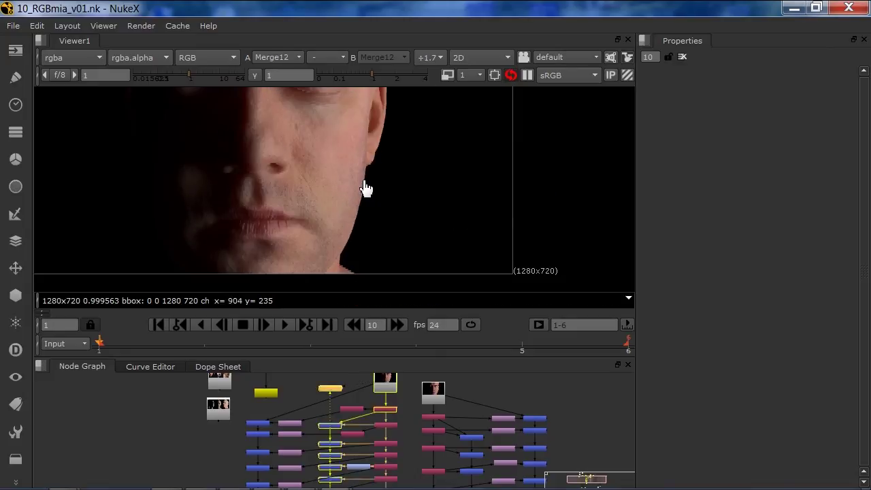
pyautogui.scroll(-1, 364, 188)
pyautogui.press('1')
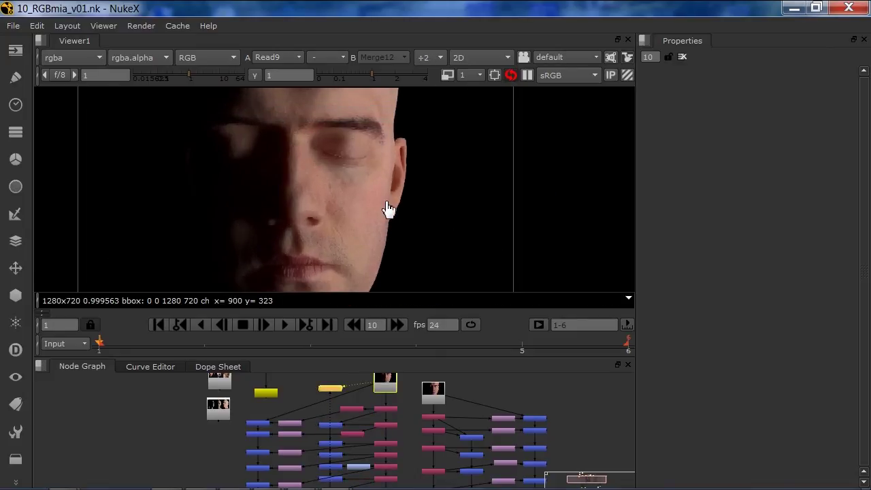
pyautogui.press('2')
pyautogui.press('1')
pyautogui.press('2')
pyautogui.press('1')
pyautogui.press('2')
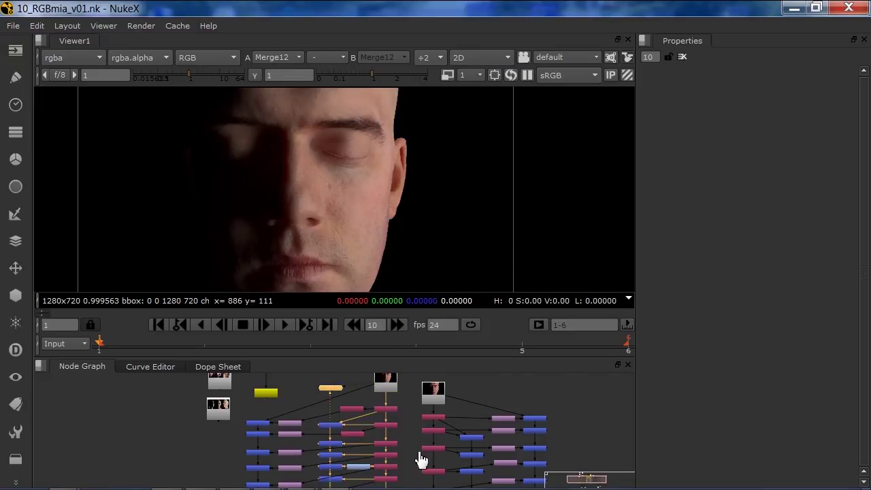
# Try a master gain of 2 and other strengths on the first ColorCorrect node, then reset it to 1
pyautogui.doubleClick(386, 468)
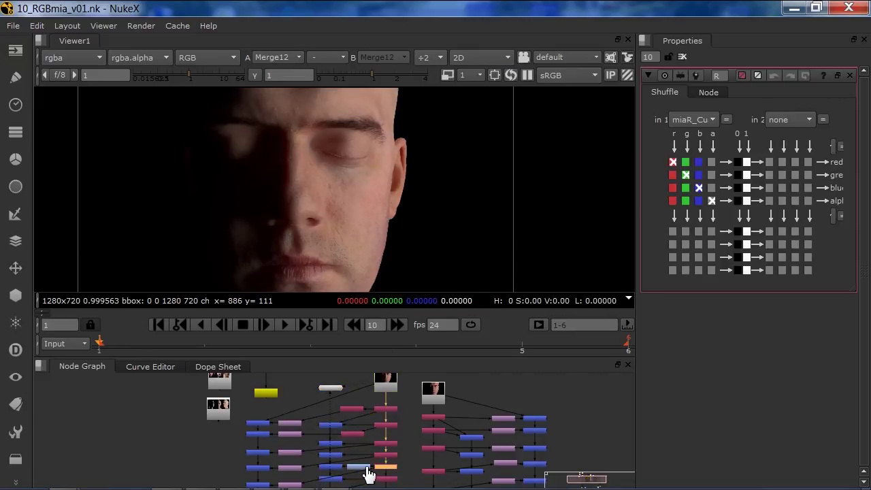
pyautogui.doubleClick(361, 468)
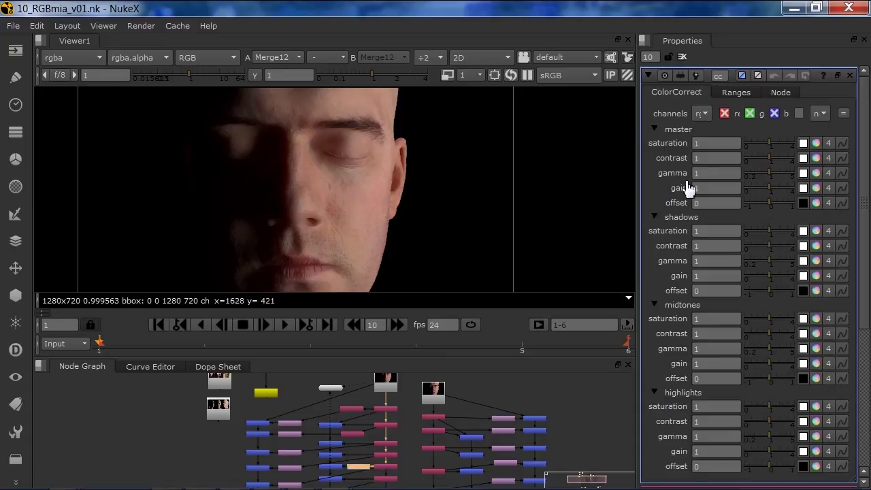
pyautogui.click(704, 190)
pyautogui.write('2')
pyautogui.press('Return')
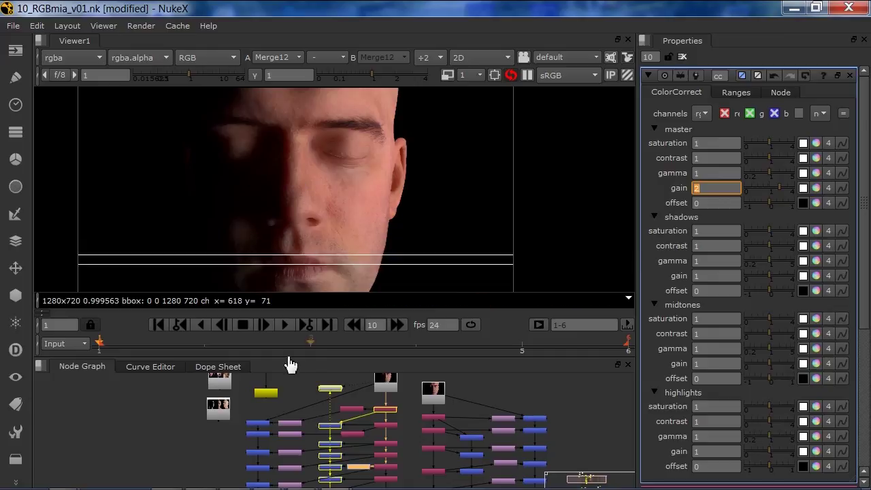
pyautogui.click(285, 461)
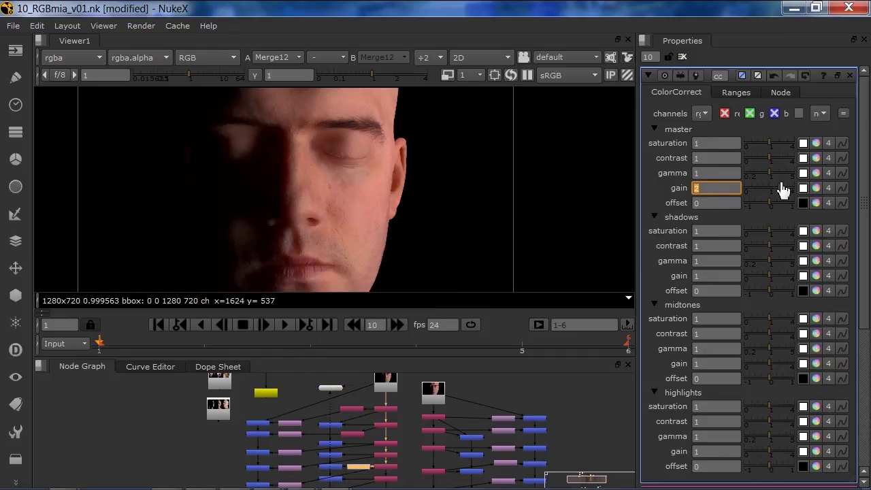
pyautogui.moveTo(780, 193)
pyautogui.mouseDown()
pyautogui.moveTo(748, 200)
pyautogui.moveTo(783, 189)
pyautogui.mouseUp()
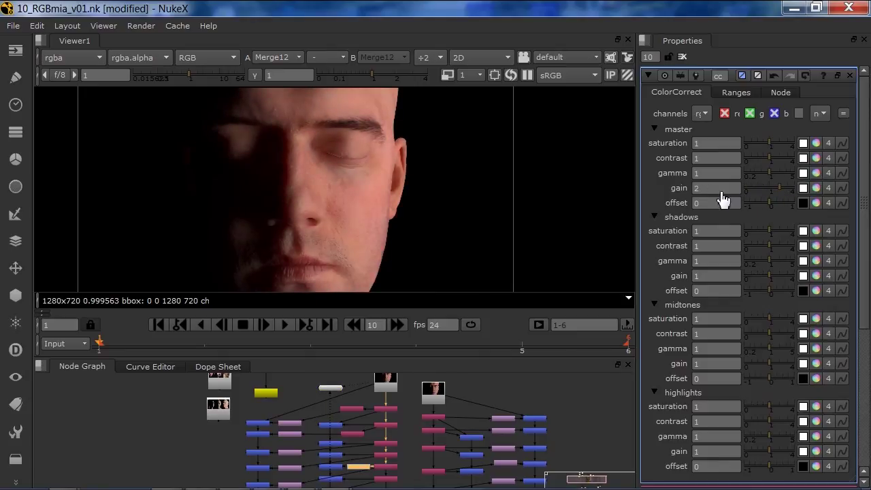
pyautogui.write('1')
pyautogui.press('Return')
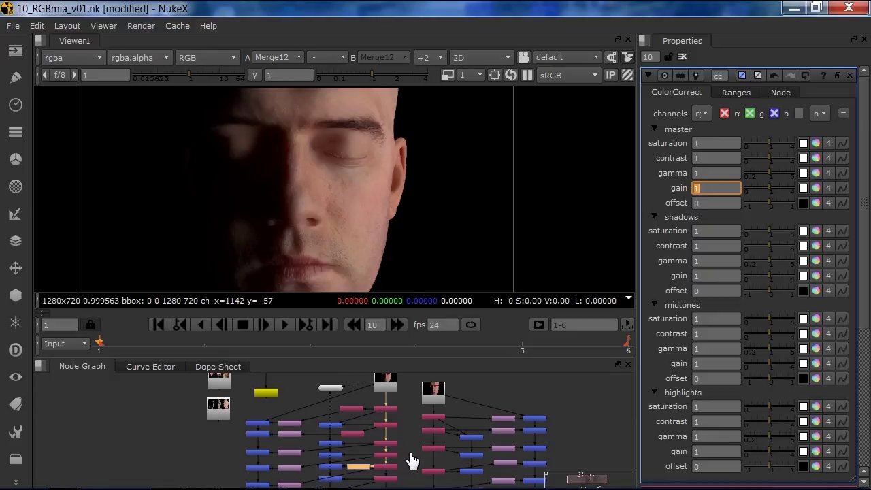
# Darken the face with the next ColorCorrect node's master gain, then reset it to 1
pyautogui.moveTo(412, 461); pyautogui.dragTo(407, 408, button='middle')
pyautogui.click(357, 446)
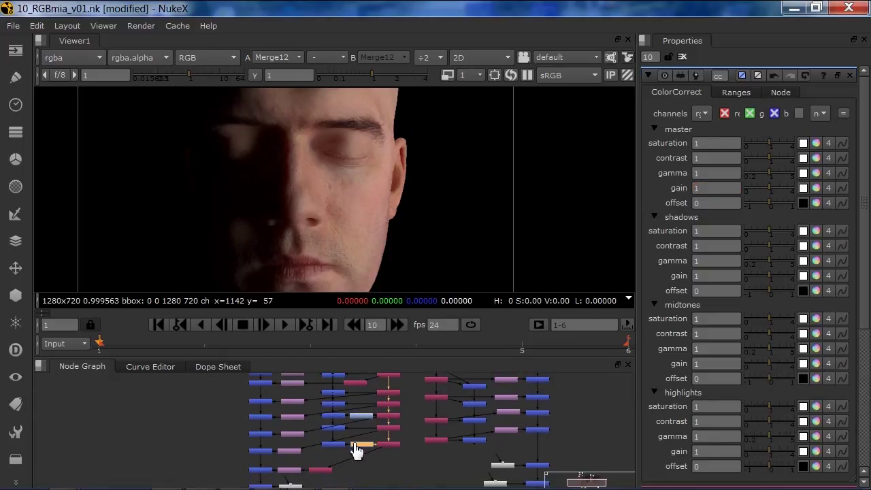
pyautogui.moveTo(767, 196)
pyautogui.mouseDown()
pyautogui.moveTo(734, 204)
pyautogui.moveTo(776, 194)
pyautogui.mouseUp()
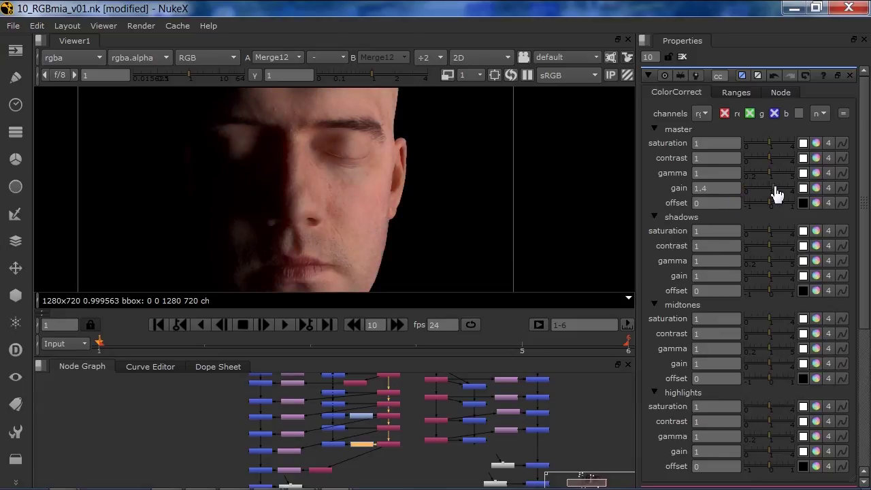
pyautogui.click(602, 404)
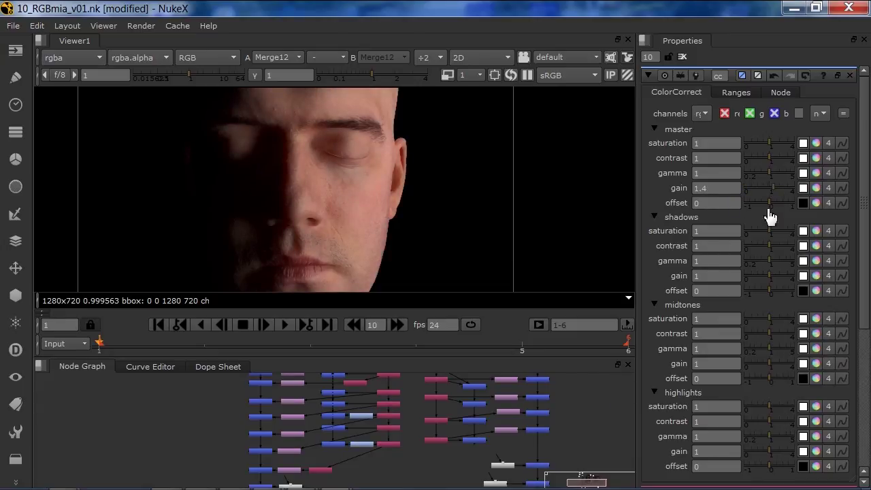
pyautogui.click(719, 188)
pyautogui.write('1')
pyautogui.press('Tab')
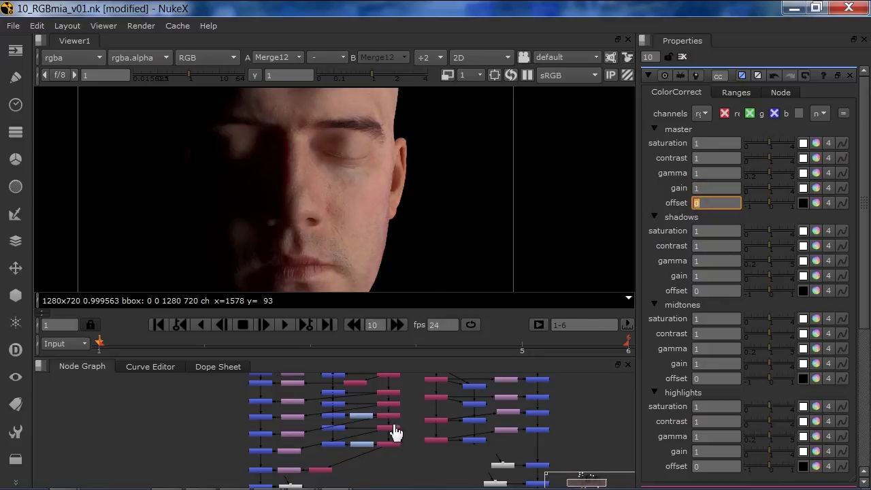
# Settle cc1's master gain at 1.8 to slightly brighten the face
pyautogui.click(360, 444)
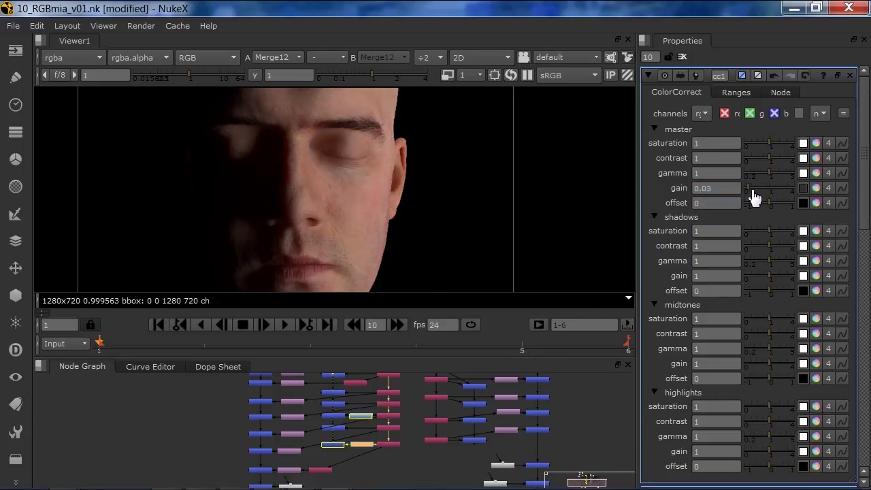
pyautogui.moveTo(752, 196); pyautogui.dragTo(793, 194)
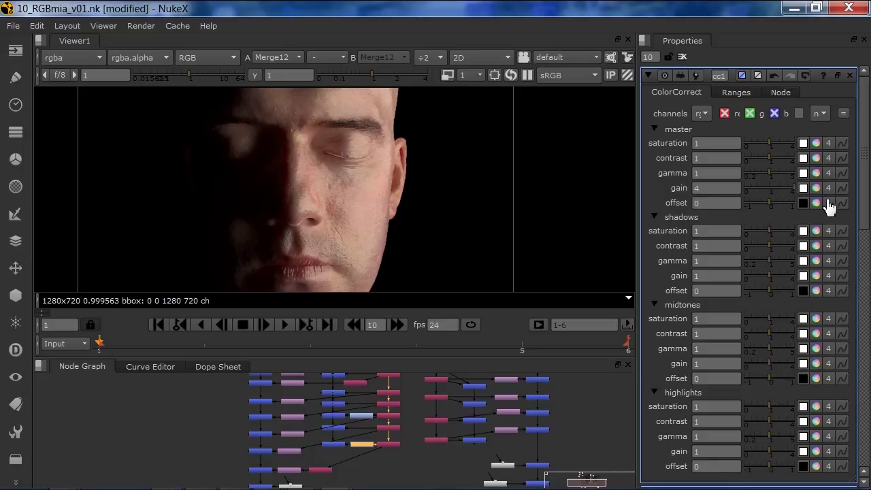
pyautogui.click(762, 190)
pyautogui.moveTo(762, 193); pyautogui.dragTo(777, 195)
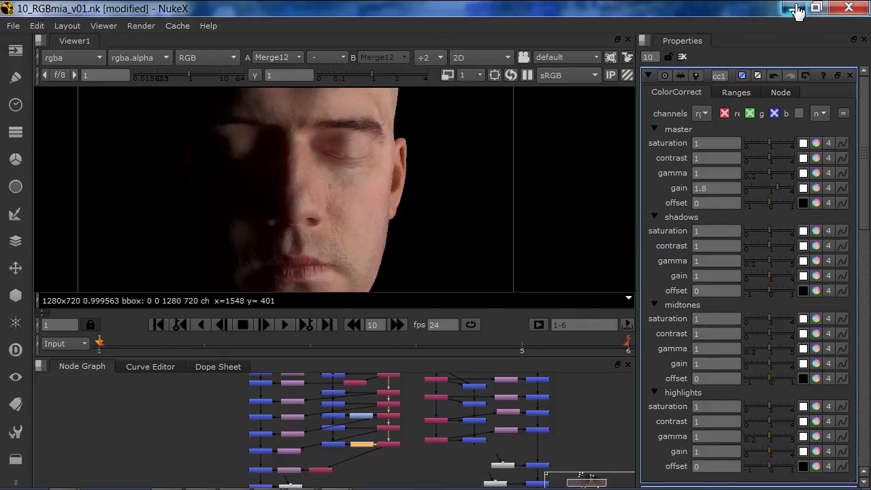
# Minimize NukeX and open the mia render folder to its JPG sequence
pyautogui.click(793, 7)
pyautogui.doubleClick(442, 373)
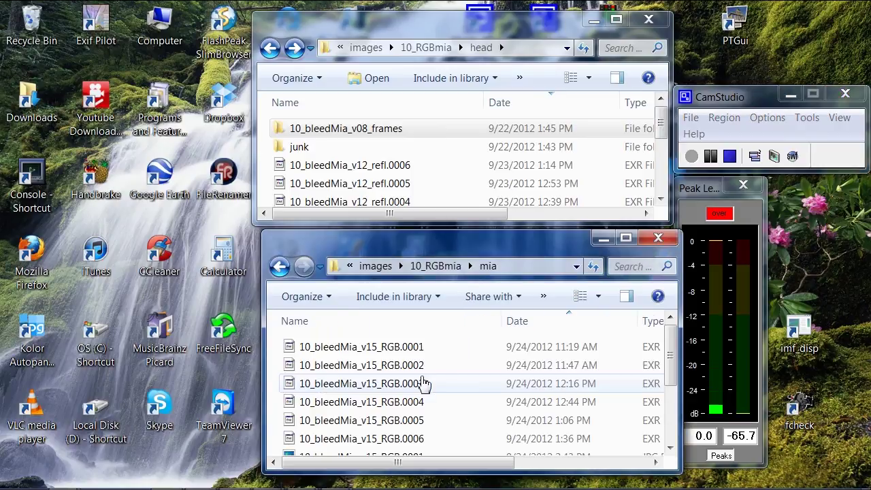
pyautogui.scroll(-1, 398, 394)
pyautogui.scroll(-2, 398, 395)
# Step through the 10_bleedMia_v15_RGB frames in Picasa Photo Viewer, then close it
pyautogui.doubleClick(381, 357)
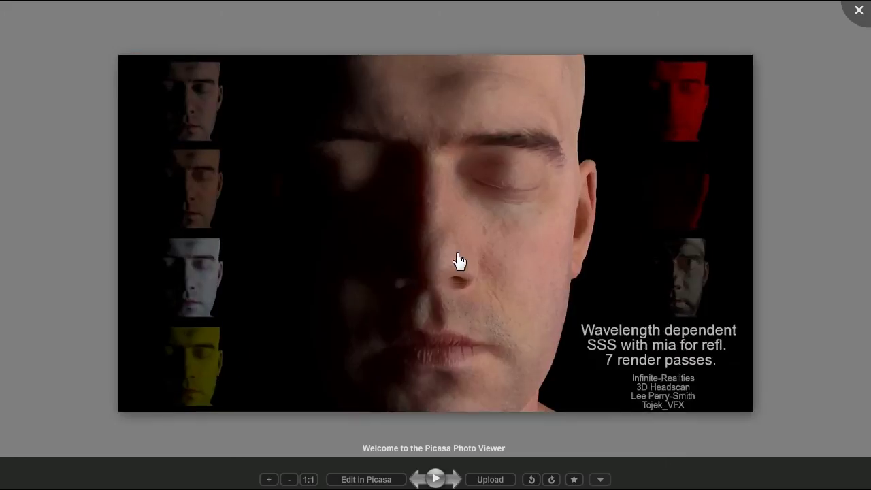
pyautogui.press('Right')
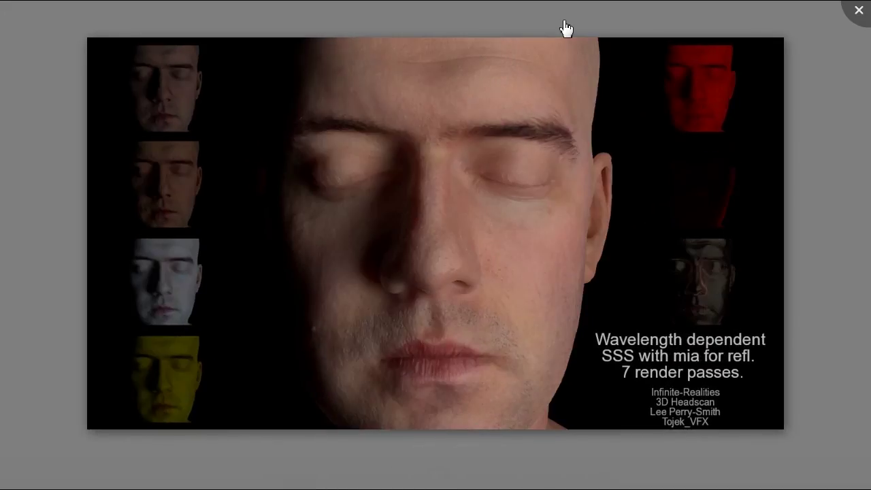
pyautogui.press('Right')
pyautogui.press('Right')
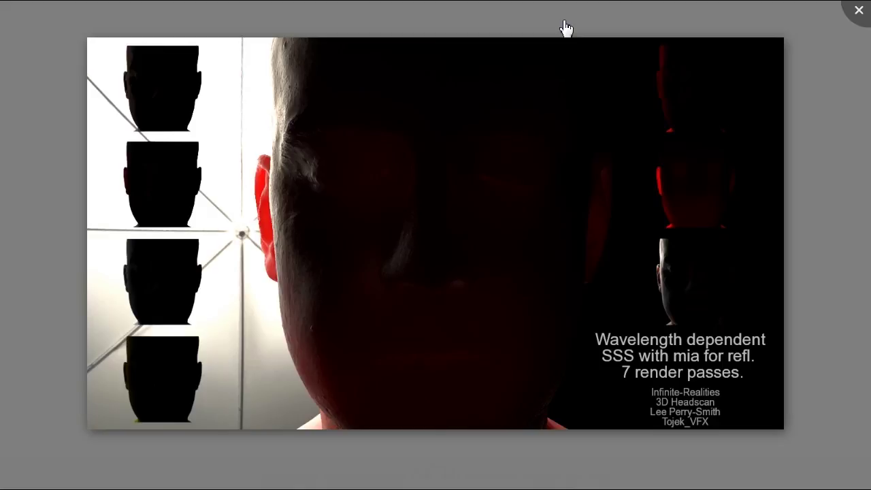
pyautogui.press('Right')
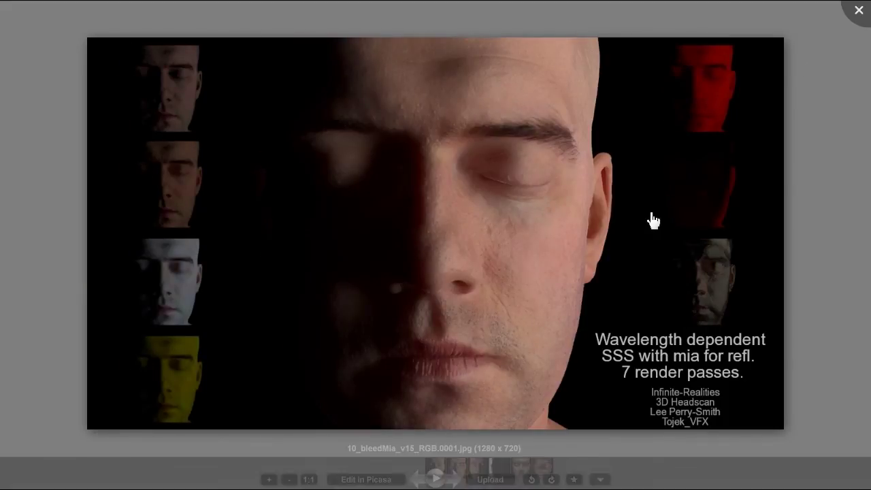
pyautogui.click(857, 10)
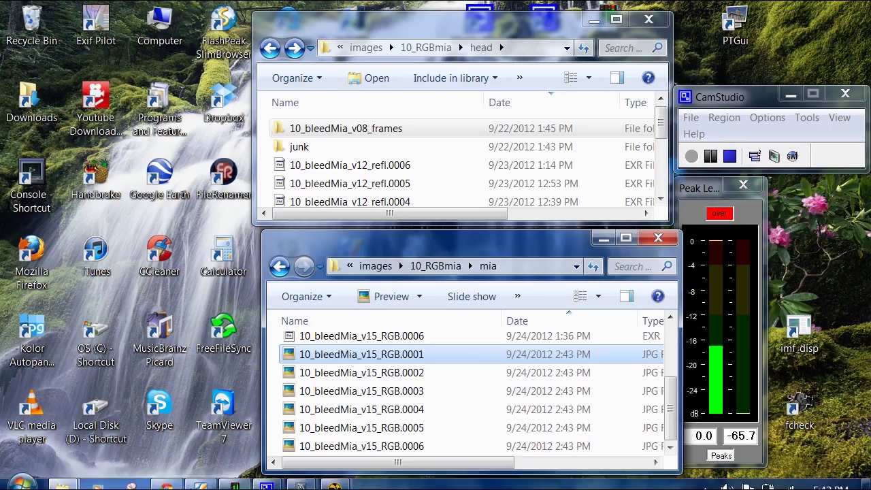
# Return to Maya and frame the maximized Hypershade on the skin network, ramps through mia_skin_x_passes1
pyautogui.moveTo(335, 478)
pyautogui.click(339, 415)
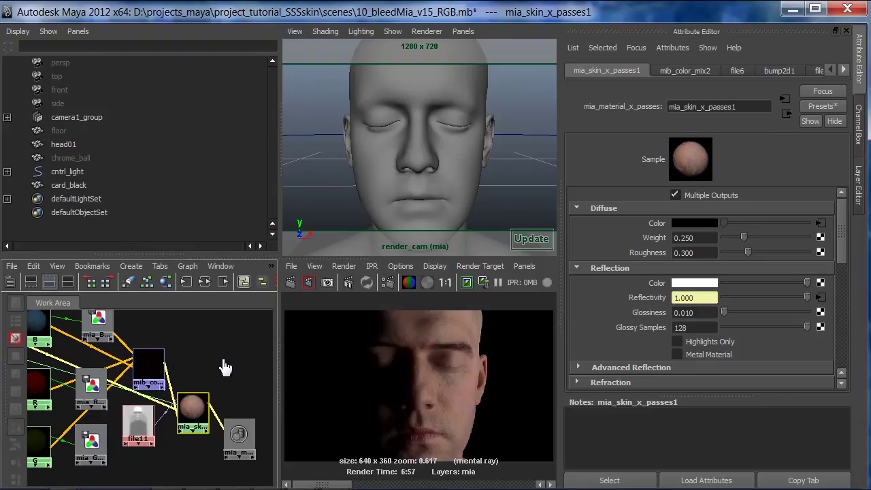
pyautogui.press('space')
pyautogui.press('a')
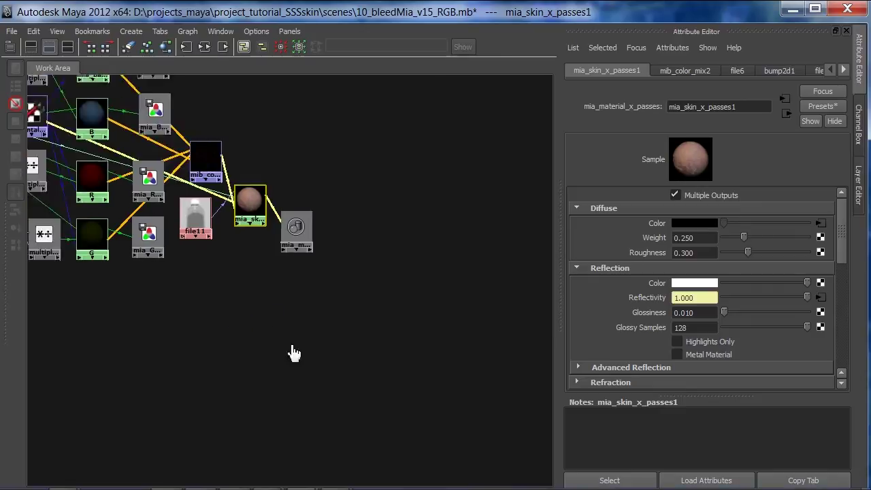
pyautogui.moveTo(50, 136); pyautogui.dragTo(443, 476)
pyautogui.press('f')
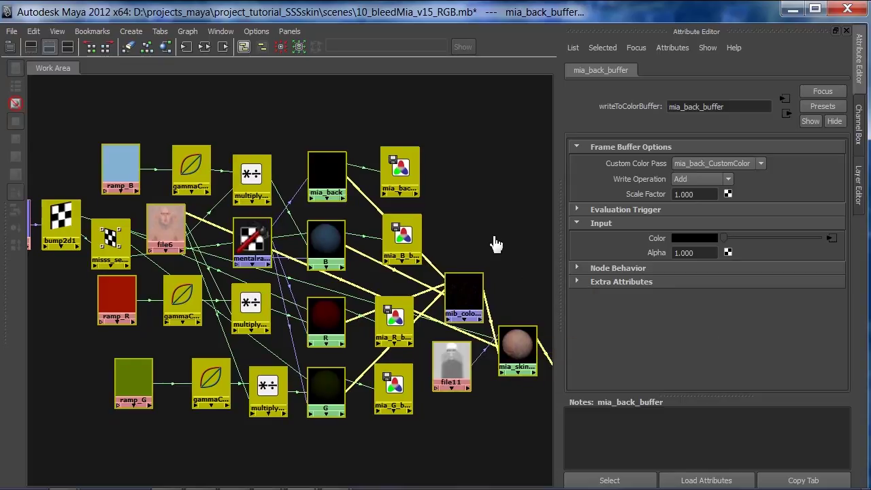
pyautogui.click(472, 294)
pyautogui.click(477, 264)
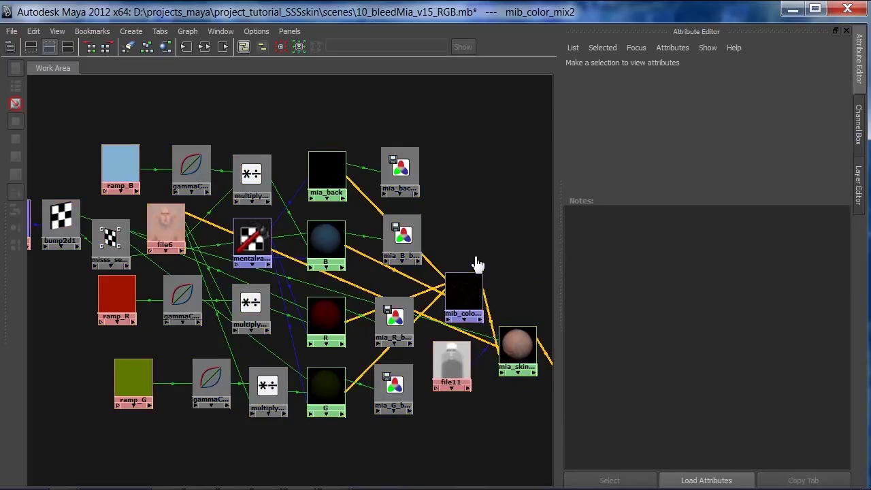